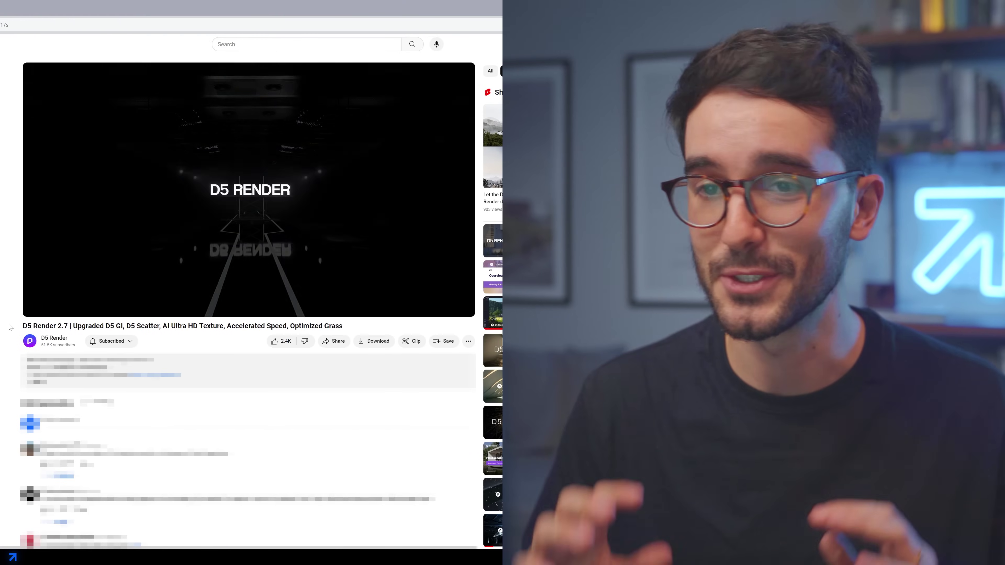
- Like the D5 Render 2.7 update video playing on YouTube
{"action": "left_click_drag", "start_coordinate": [11, 327], "coordinate": [331, 326]}
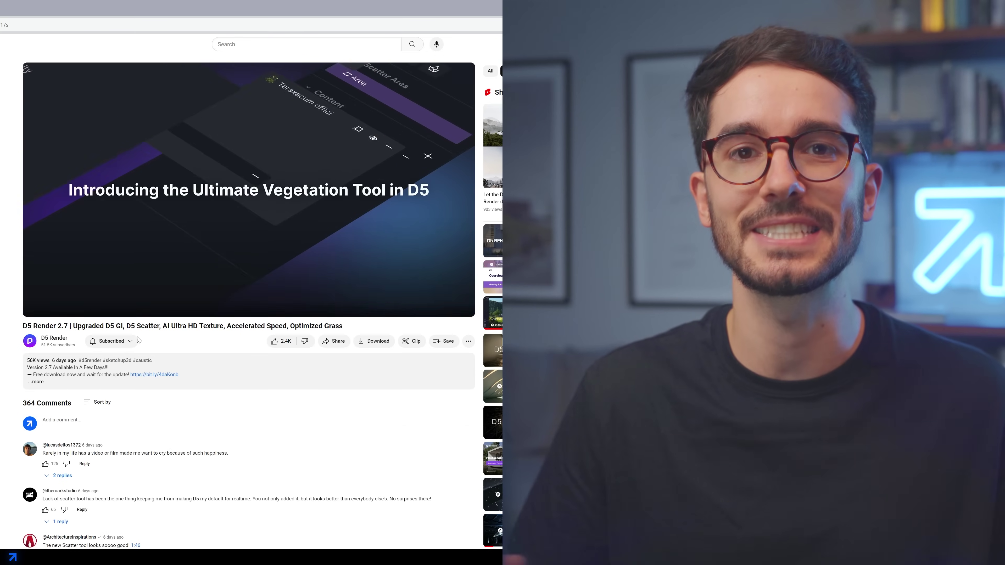
{"action": "left_click", "coordinate": [278, 341]}
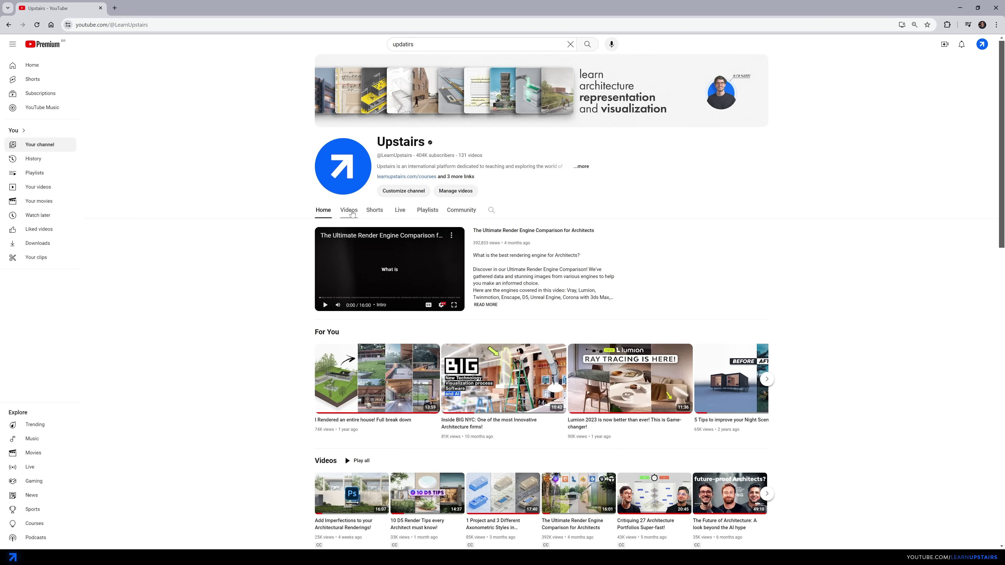
- Turn toward the barn and raise the camera to look down on the winding path
{"action": "left_click", "coordinate": [349, 210]}
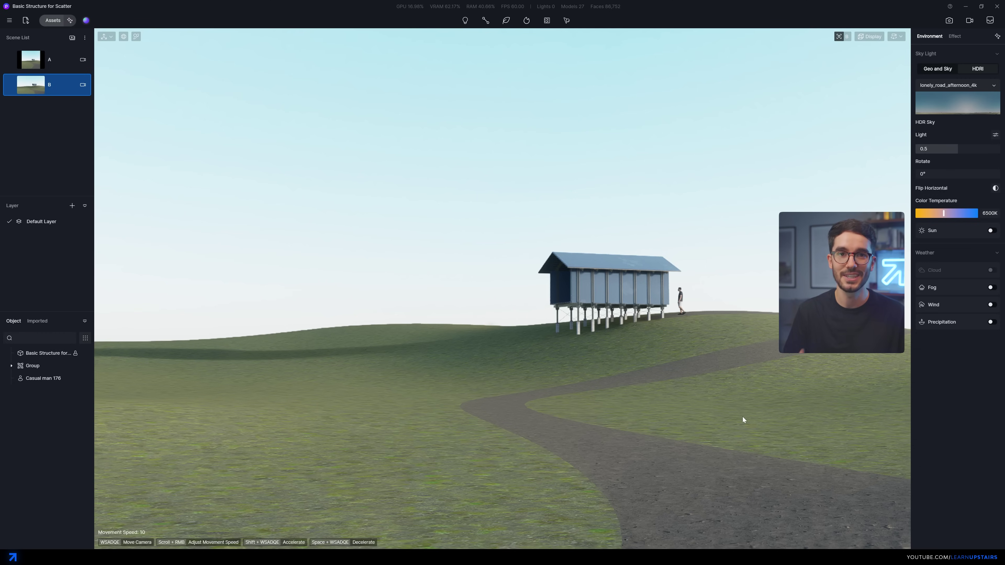
{"action": "right_click_drag", "start_coordinate": [655, 345], "coordinate": [664, 345]}
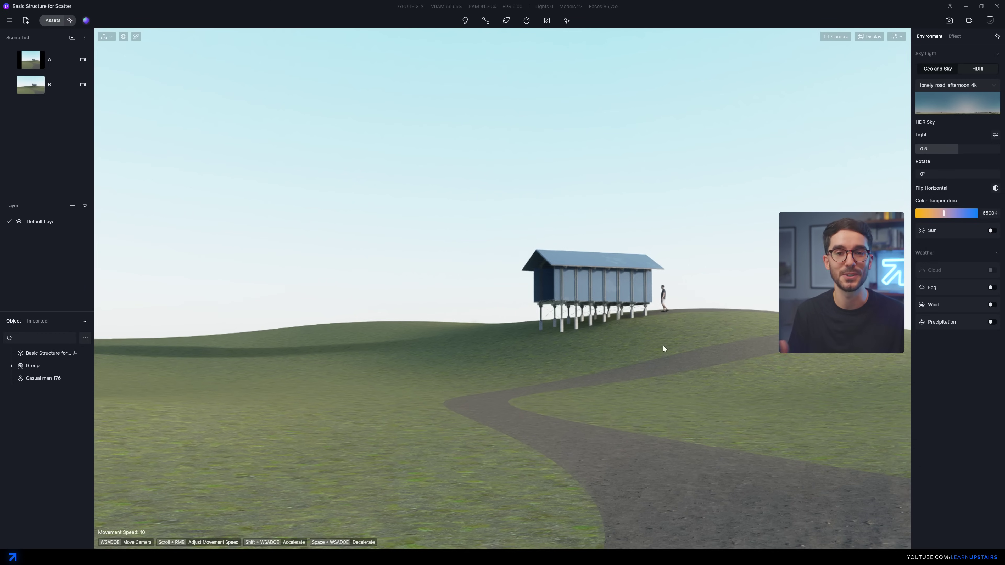
{"action": "key", "text": "e"}
{"action": "right_click_drag", "start_coordinate": [633, 305], "coordinate": [655, 305]}
{"action": "key", "text": "e"}
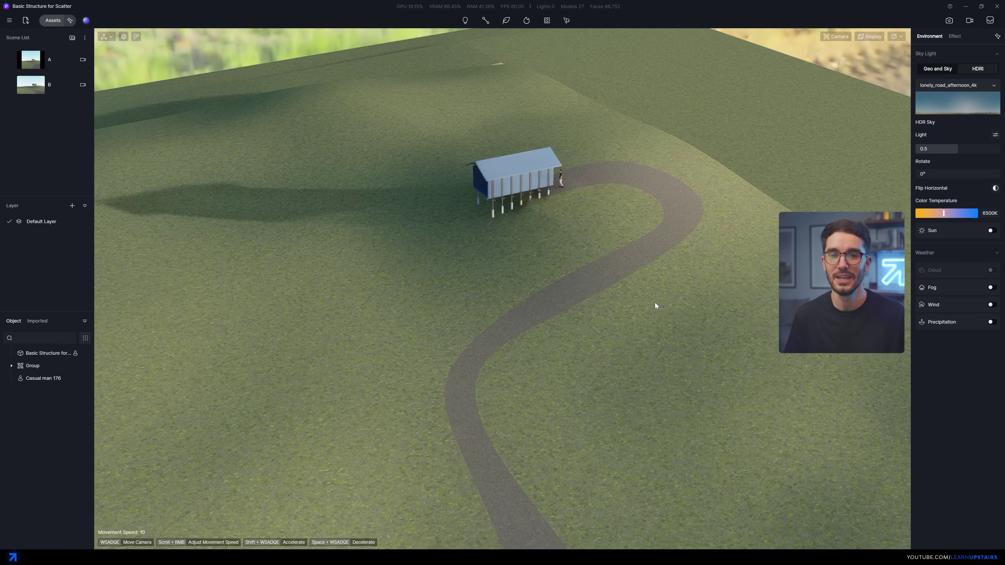
{"action": "left_click", "coordinate": [506, 21]}
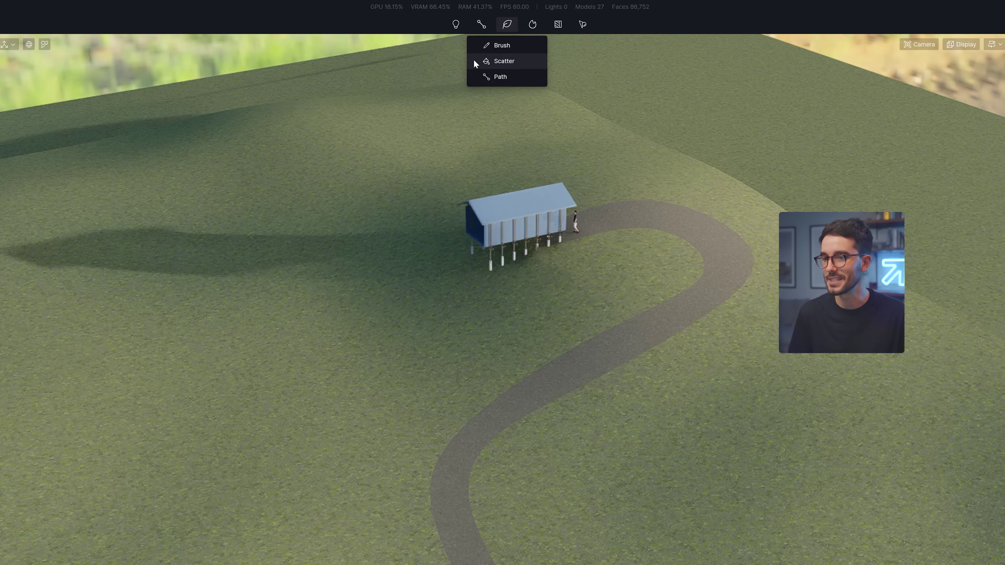
{"action": "left_click", "coordinate": [488, 59]}
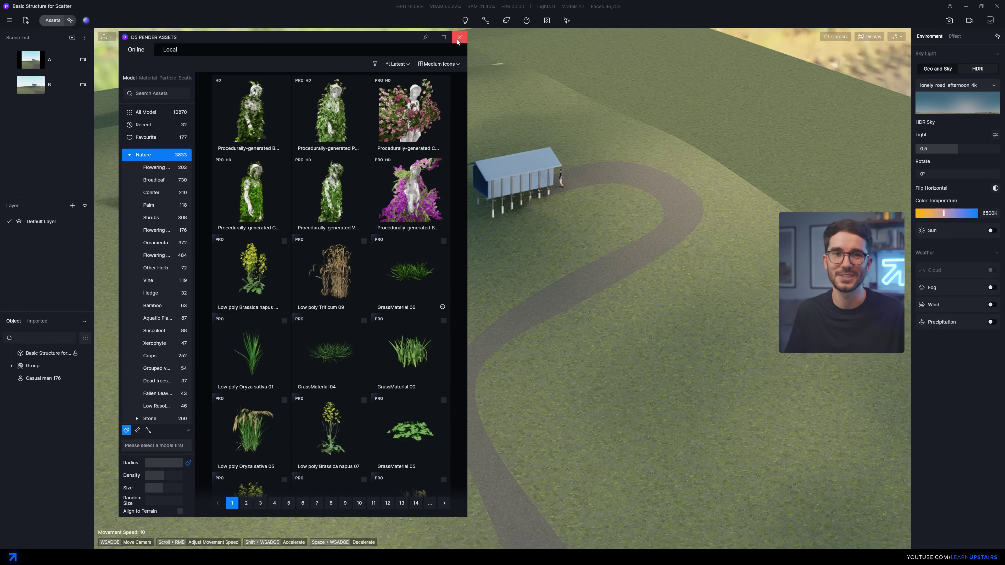
{"action": "left_click", "coordinate": [459, 38]}
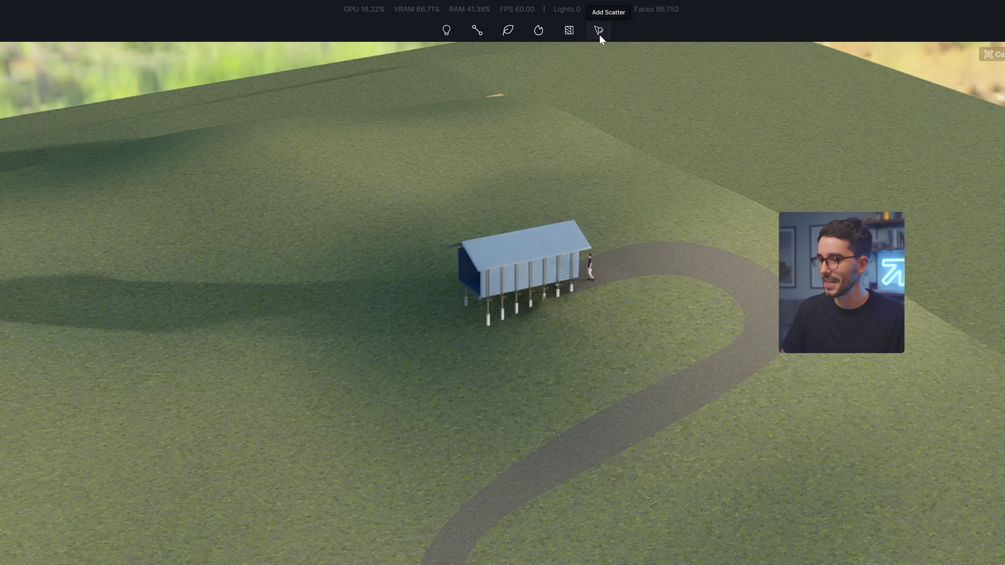
- Start a material-based scatter area, cancel it, and reposition the terrain view
{"action": "left_click", "coordinate": [599, 32]}
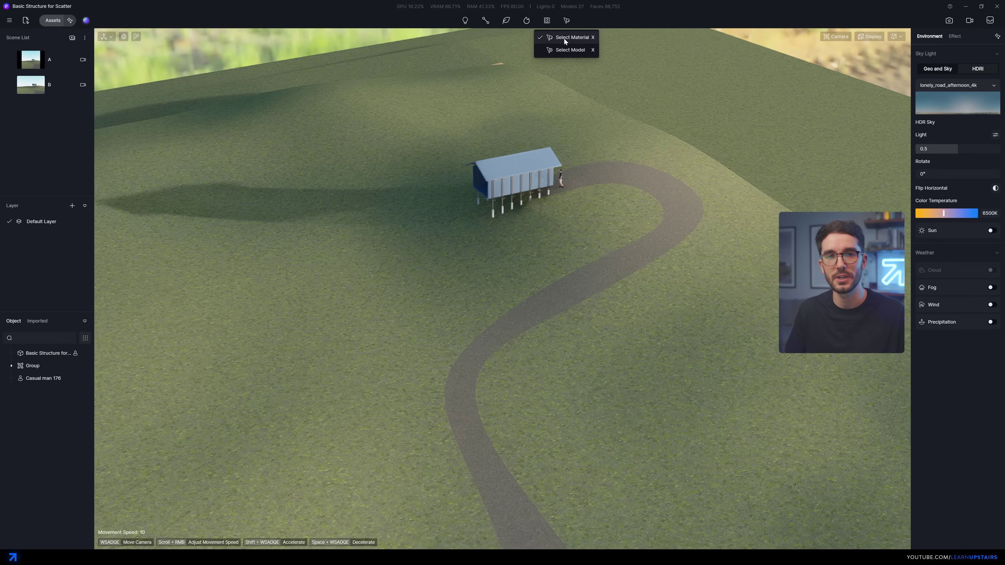
{"action": "left_click", "coordinate": [563, 38]}
{"action": "scroll", "coordinate": [532, 251], "scroll_direction": "down", "scroll_amount": 3}
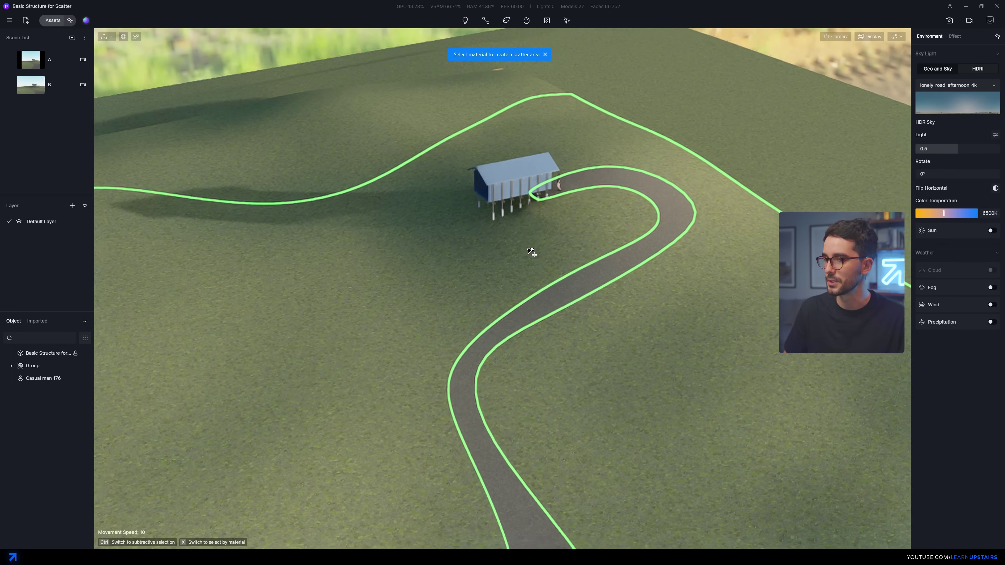
{"action": "scroll", "coordinate": [492, 359], "scroll_direction": "down", "scroll_amount": 2}
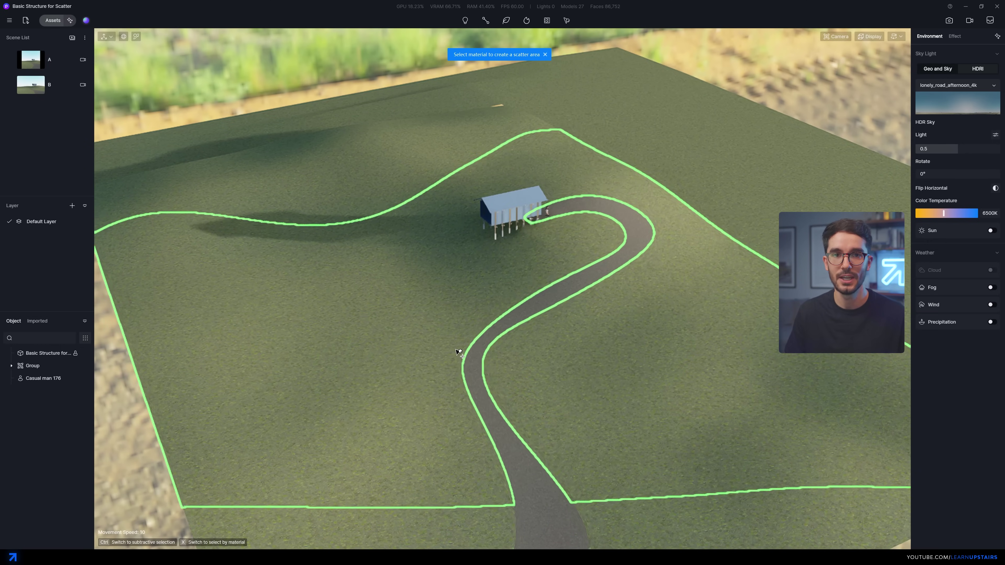
{"action": "key", "text": "Escape"}
{"action": "key", "text": "alt+Tab"}
{"action": "mouse_move", "coordinate": [511, 274]}
{"action": "middle_mouse_down"}
{"action": "mouse_move", "coordinate": [543, 297]}
{"action": "mouse_move", "coordinate": [545, 285]}
{"action": "middle_mouse_up"}
{"action": "key", "text": "ctrl+t"}
{"action": "scroll", "coordinate": [425, 285], "scroll_direction": "up", "scroll_amount": 3}
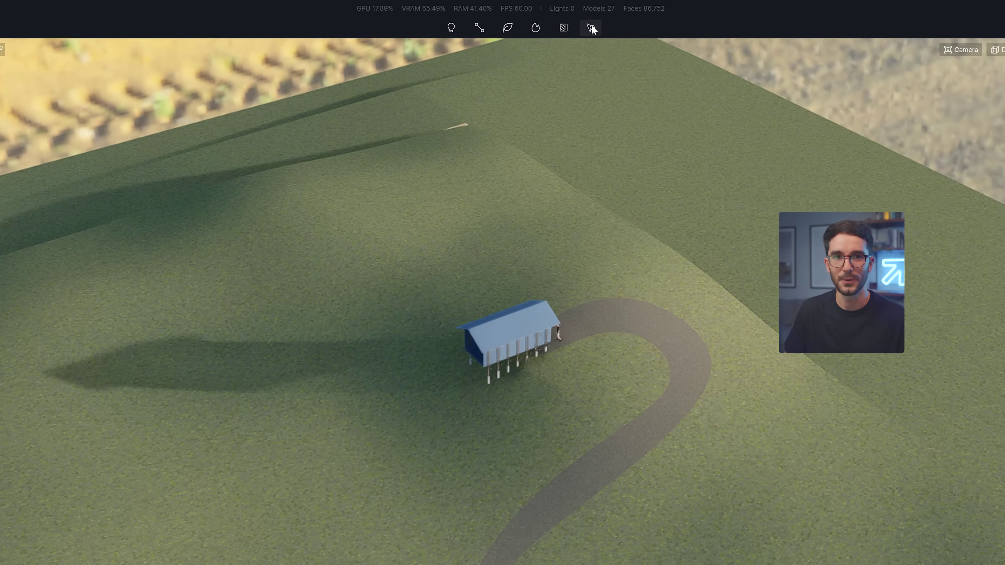
- Create Scatter 1 by picking the grass terrain material
{"action": "left_click", "coordinate": [598, 30]}
{"action": "left_click", "coordinate": [606, 55]}
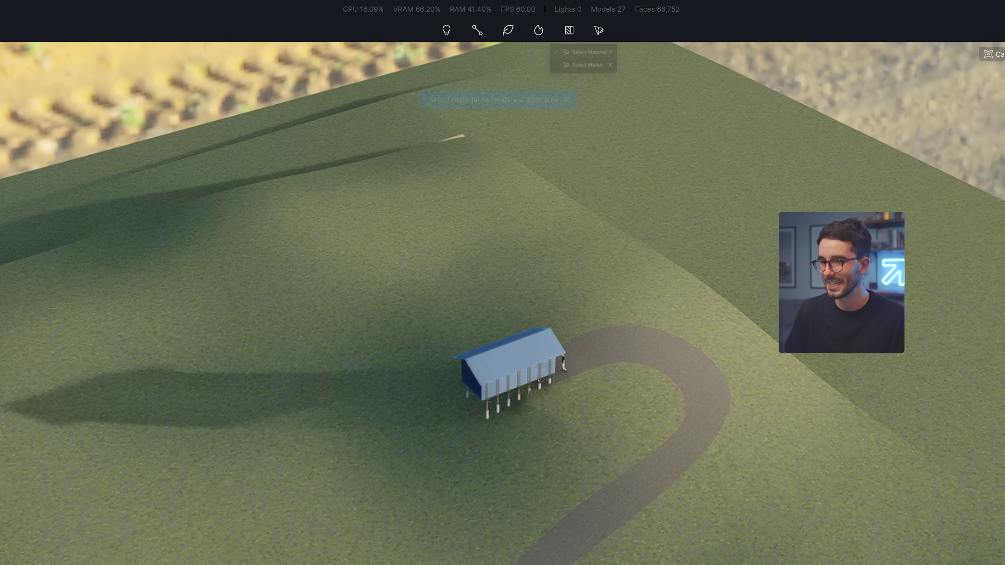
{"action": "left_click", "coordinate": [491, 466]}
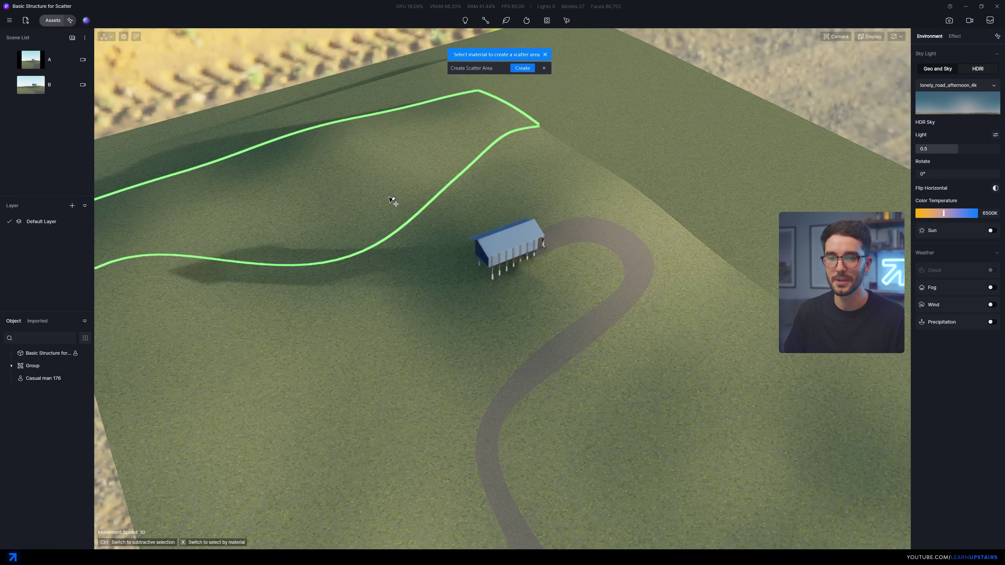
{"action": "left_click", "coordinate": [522, 71]}
{"action": "middle_click_drag", "start_coordinate": [492, 353], "coordinate": [521, 311]}
{"action": "scroll", "coordinate": [520, 311], "scroll_direction": "up", "scroll_amount": 2}
{"action": "scroll", "coordinate": [455, 285], "scroll_direction": "up", "scroll_amount": 6}
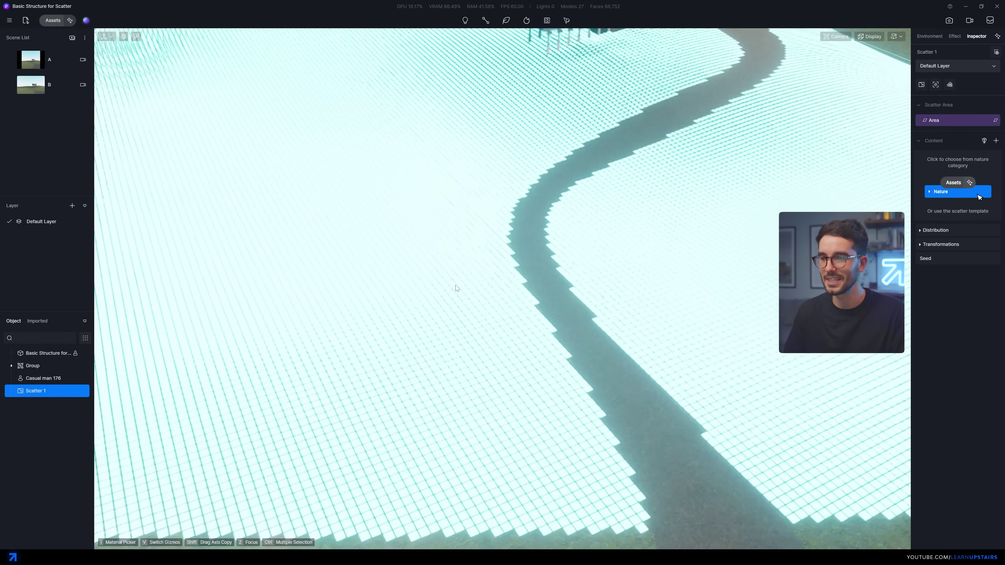
{"action": "scroll", "coordinate": [449, 313], "scroll_direction": "down", "scroll_amount": 8}
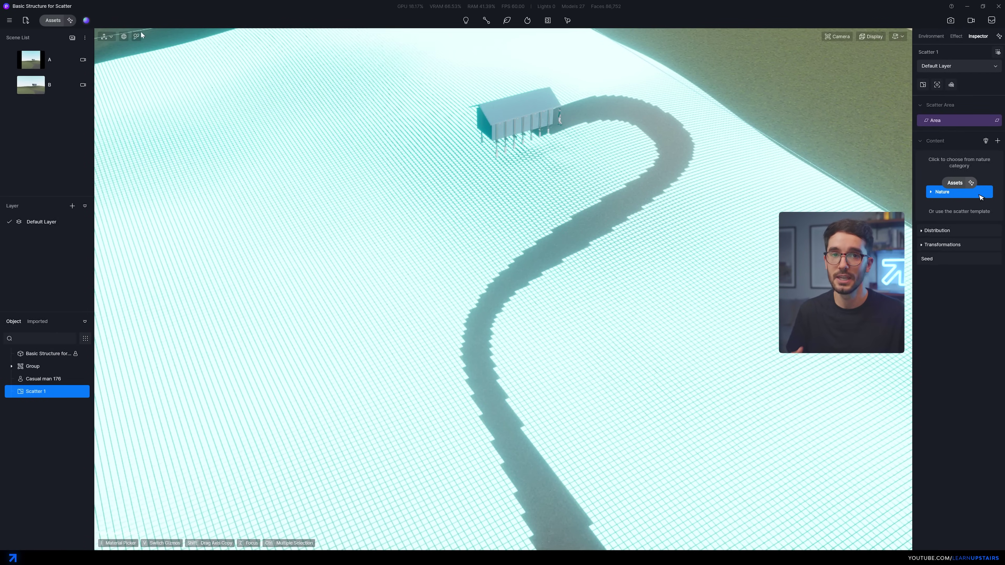
{"action": "left_click", "coordinate": [978, 197]}
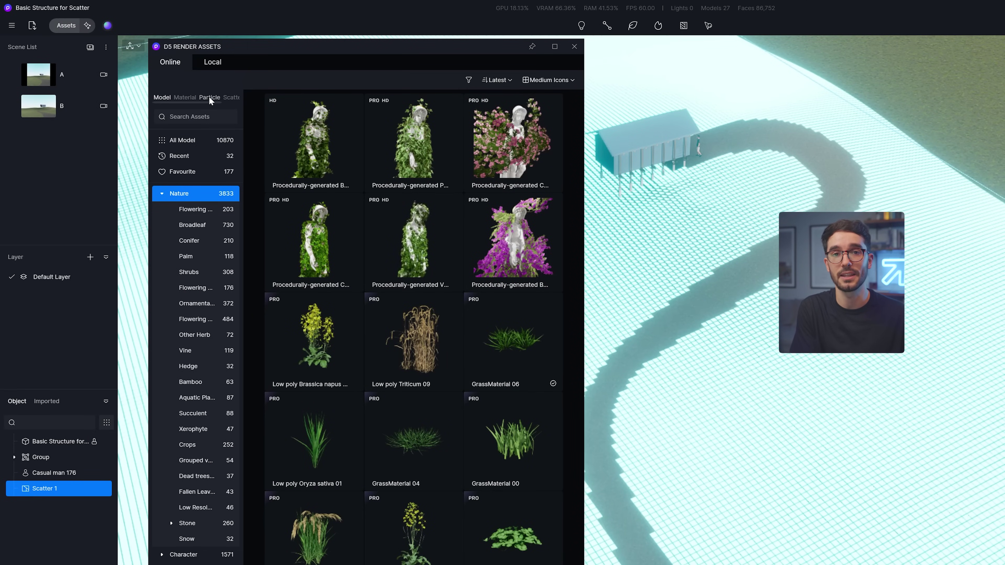
- Apply a lawn content preset of eleven grasses and flowers, led by Grass59 at 40%
{"action": "left_click", "coordinate": [217, 99]}
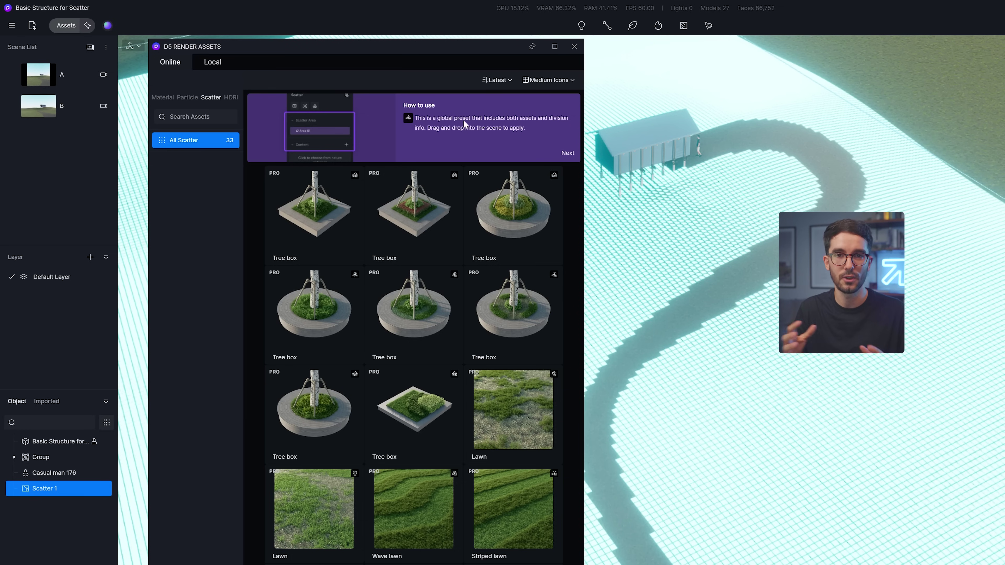
{"action": "left_click", "coordinate": [565, 154]}
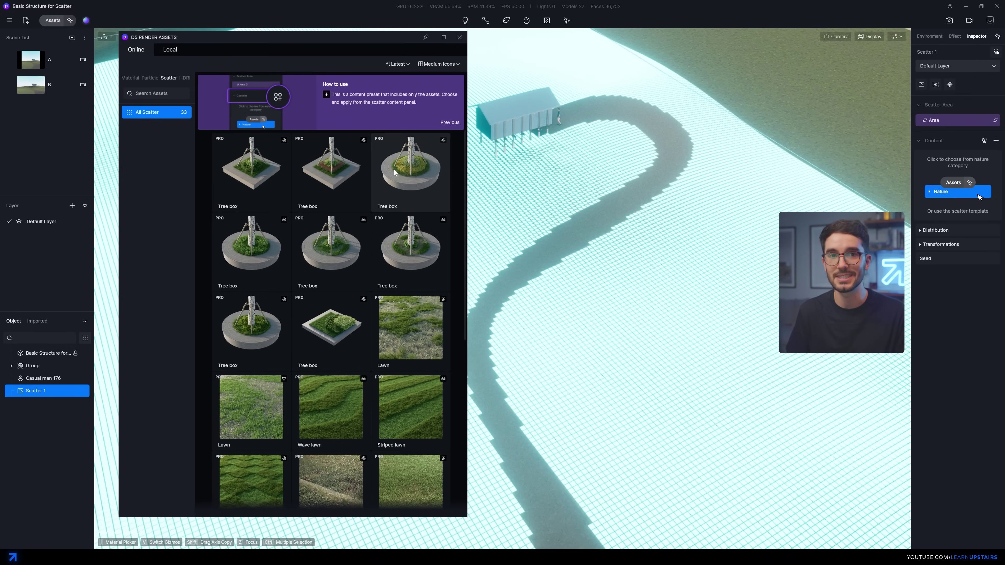
{"action": "left_click", "coordinate": [977, 181]}
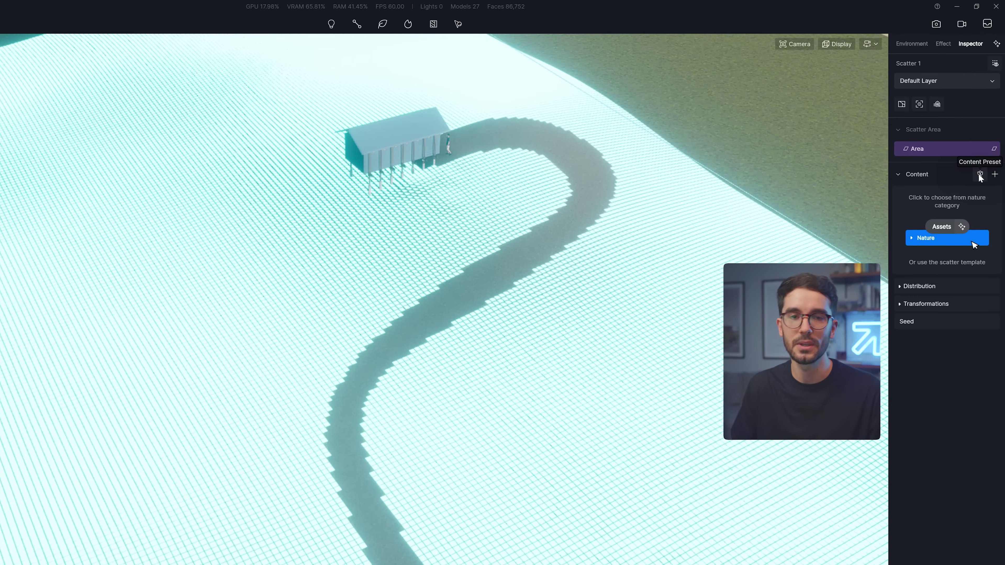
{"action": "left_click", "coordinate": [980, 175]}
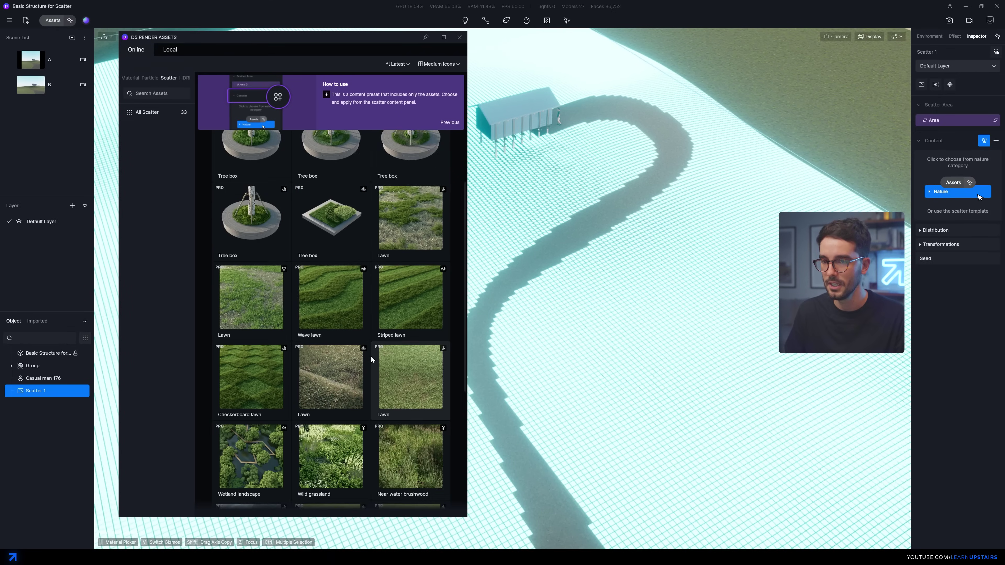
{"action": "scroll", "coordinate": [342, 382], "scroll_direction": "down", "scroll_amount": 2}
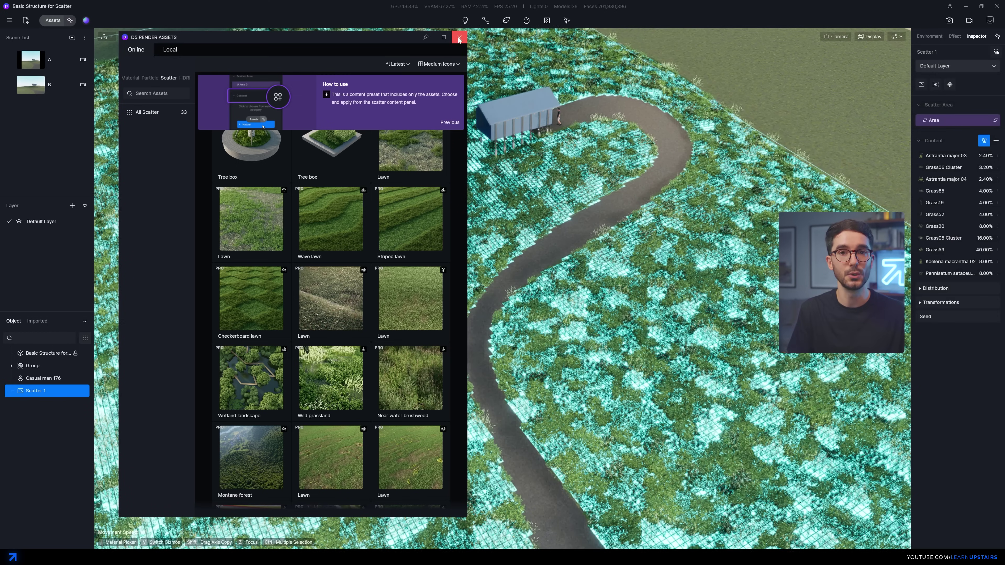
{"action": "left_click", "coordinate": [458, 37]}
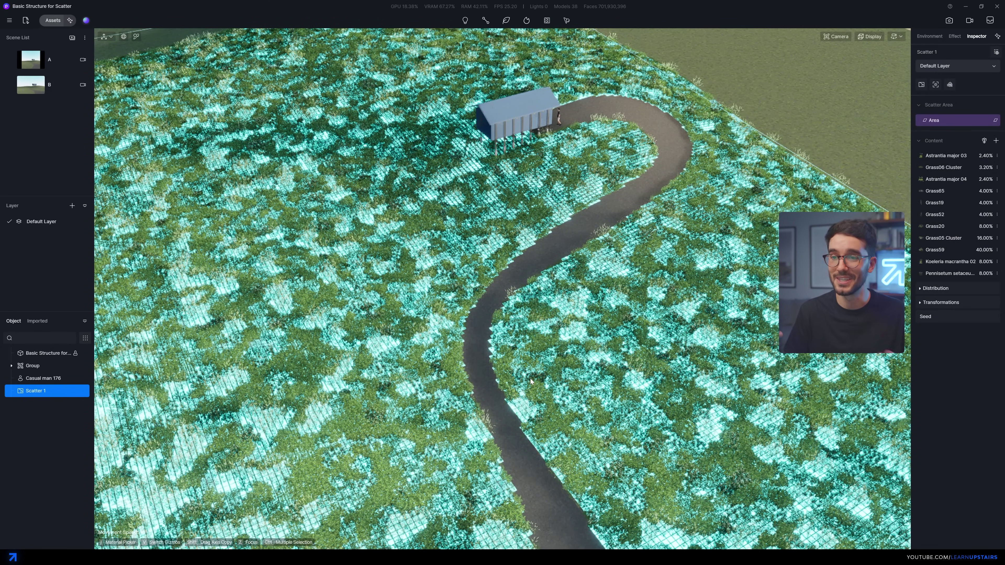
- Hide the cyan scatter overlay and fly close to inspect the tall grass
{"action": "right_click_drag", "start_coordinate": [531, 399], "coordinate": [533, 336]}
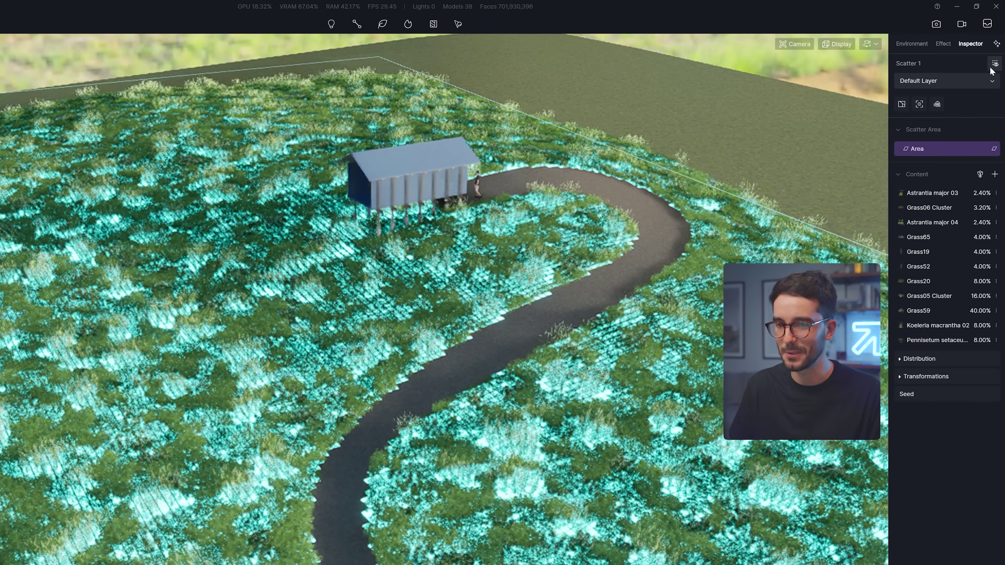
{"action": "left_click", "coordinate": [995, 54]}
{"action": "key", "text": "w"}
{"action": "right_click_drag", "start_coordinate": [599, 422], "coordinate": [578, 398]}
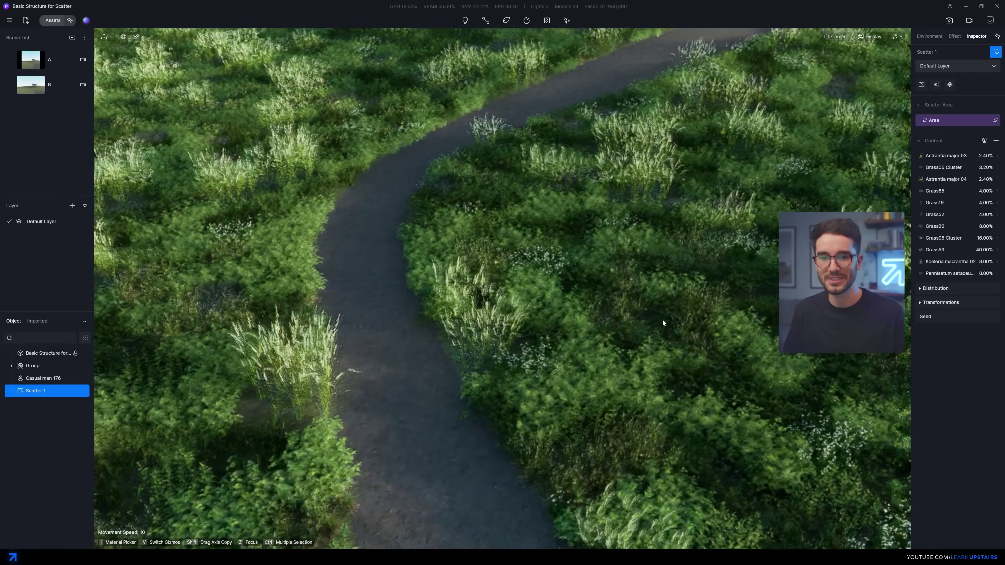
{"action": "right_click_drag", "start_coordinate": [663, 320], "coordinate": [649, 281]}
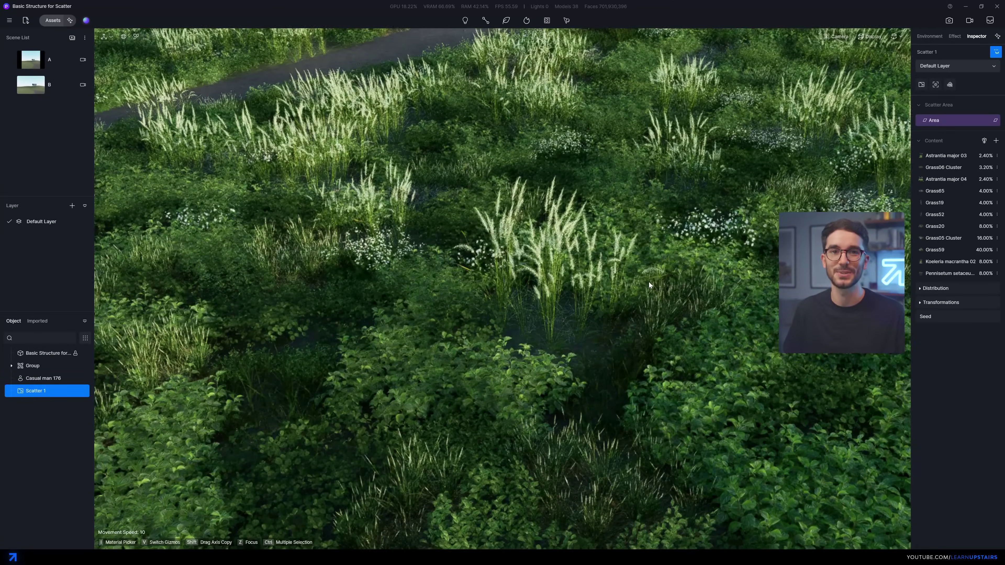
{"action": "right_click_drag", "start_coordinate": [506, 431], "coordinate": [504, 368]}
{"action": "scroll", "coordinate": [480, 432], "scroll_direction": "down", "scroll_amount": 5}
{"action": "scroll", "coordinate": [495, 404], "scroll_direction": "down", "scroll_amount": 4}
- Delete Scatter 1 from the terrain
{"action": "key", "text": "w"}
{"action": "scroll", "coordinate": [504, 367], "scroll_direction": "up", "scroll_amount": 2}
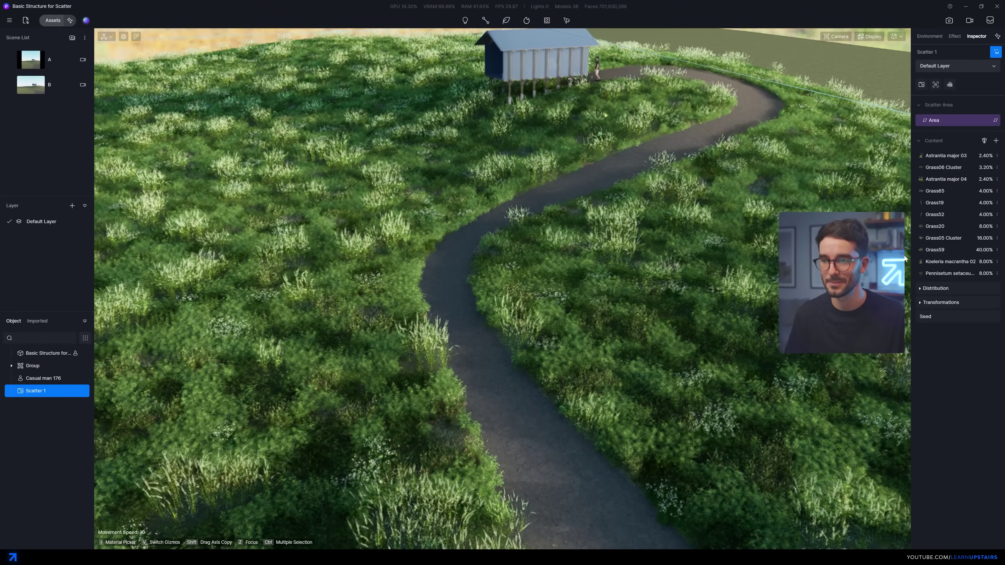
{"action": "key", "text": "Delete"}
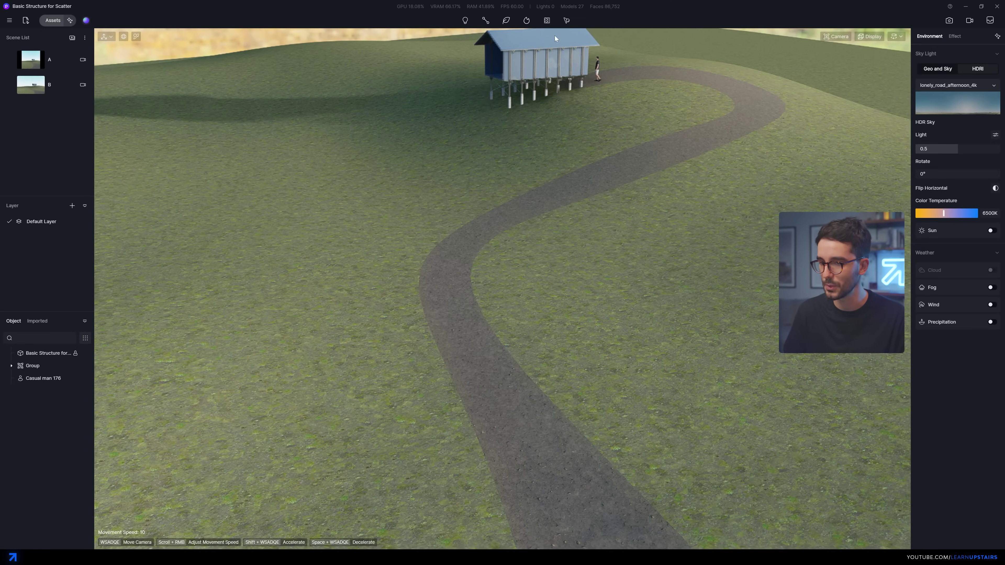
- Create Scatter 2 by picking the hillside terrain material around the path
{"action": "left_click", "coordinate": [580, 40]}
{"action": "right_click_drag", "start_coordinate": [490, 222], "coordinate": [489, 193]}
{"action": "left_click", "coordinate": [366, 118]}
{"action": "left_click", "coordinate": [526, 68]}
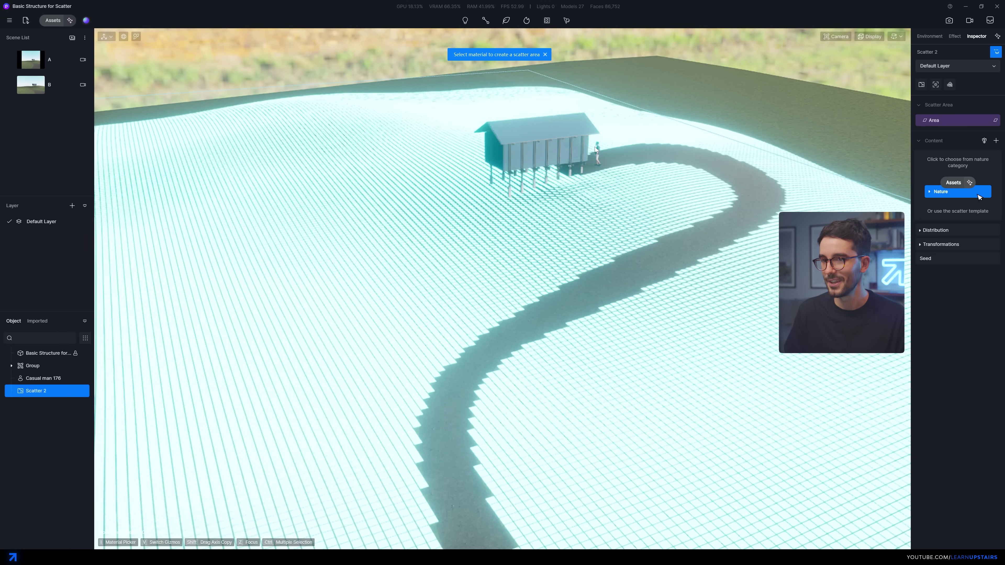
{"action": "right_click_drag", "start_coordinate": [594, 147], "coordinate": [628, 303]}
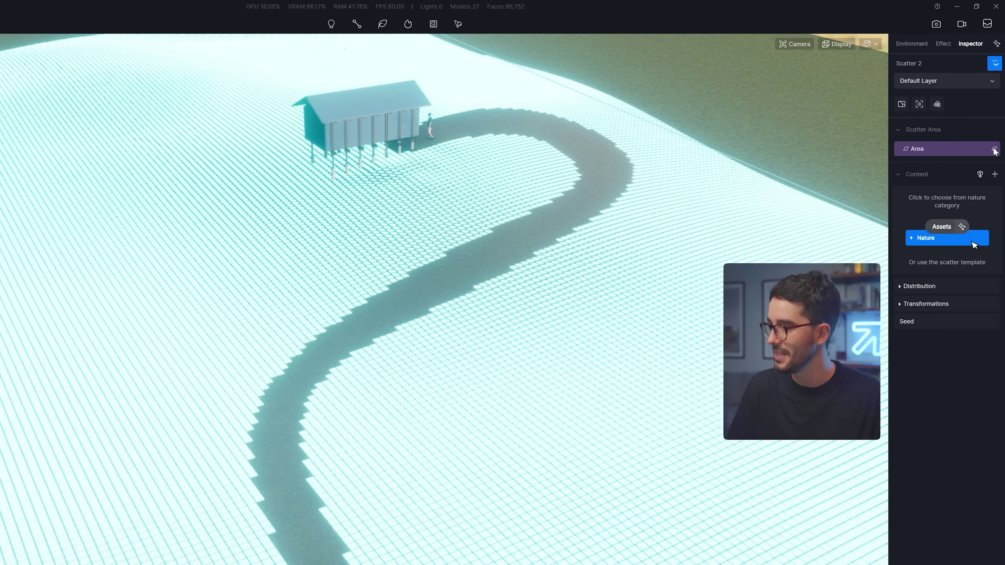
{"action": "left_click", "coordinate": [994, 149]}
- Set Scatter 2's area divide to Image Divide with the red-magenta preset
{"action": "left_click", "coordinate": [972, 188]}
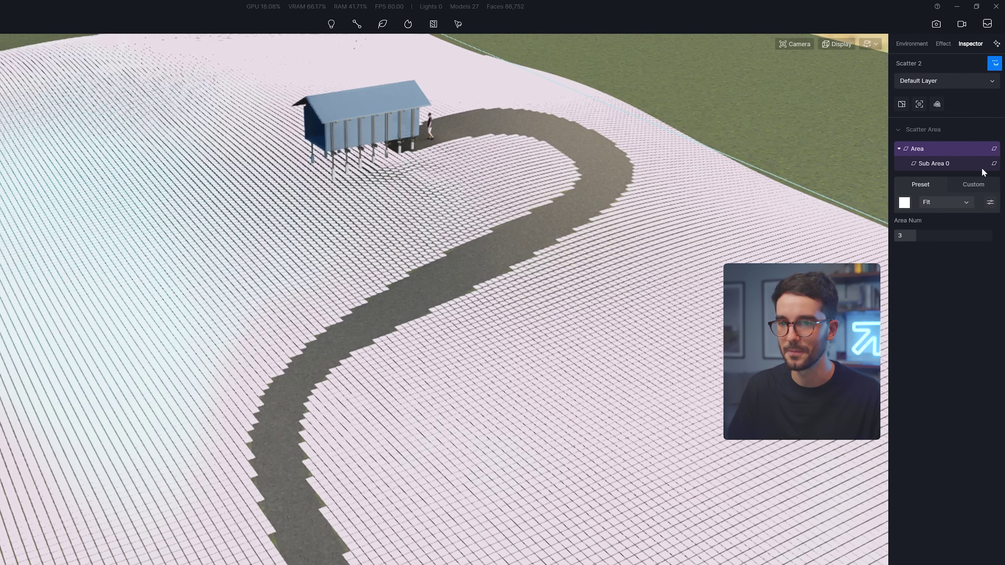
{"action": "left_click", "coordinate": [904, 203]}
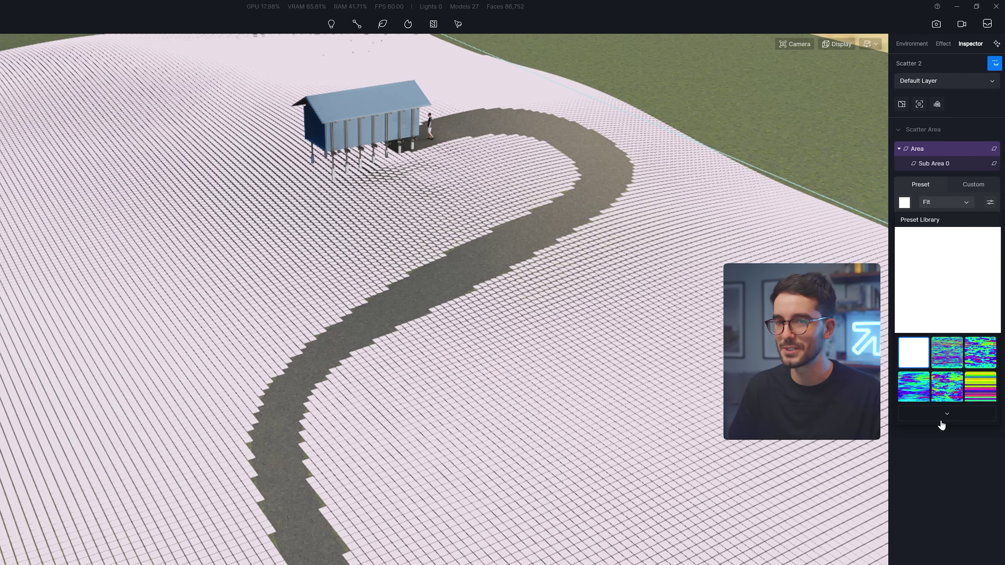
{"action": "left_click", "coordinate": [945, 414]}
{"action": "scroll", "coordinate": [952, 414], "scroll_direction": "down", "scroll_amount": 3}
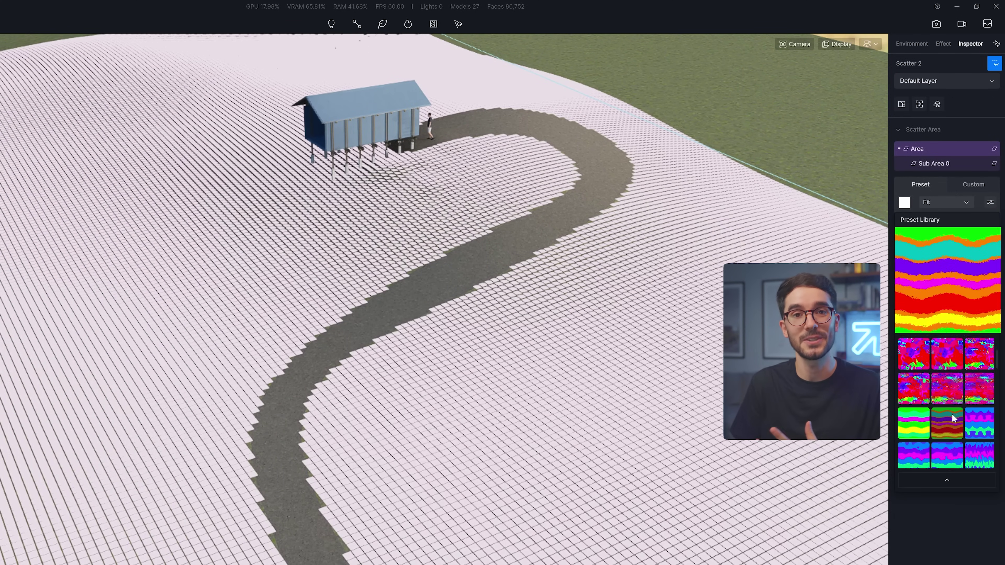
{"action": "scroll", "coordinate": [952, 413], "scroll_direction": "down", "scroll_amount": 5}
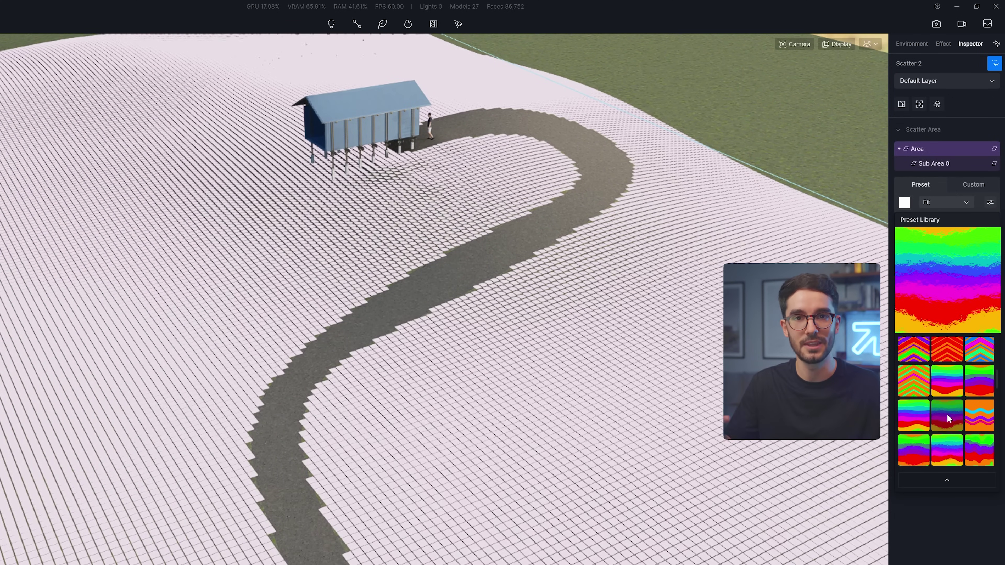
{"action": "scroll", "coordinate": [942, 430], "scroll_direction": "up", "scroll_amount": 10}
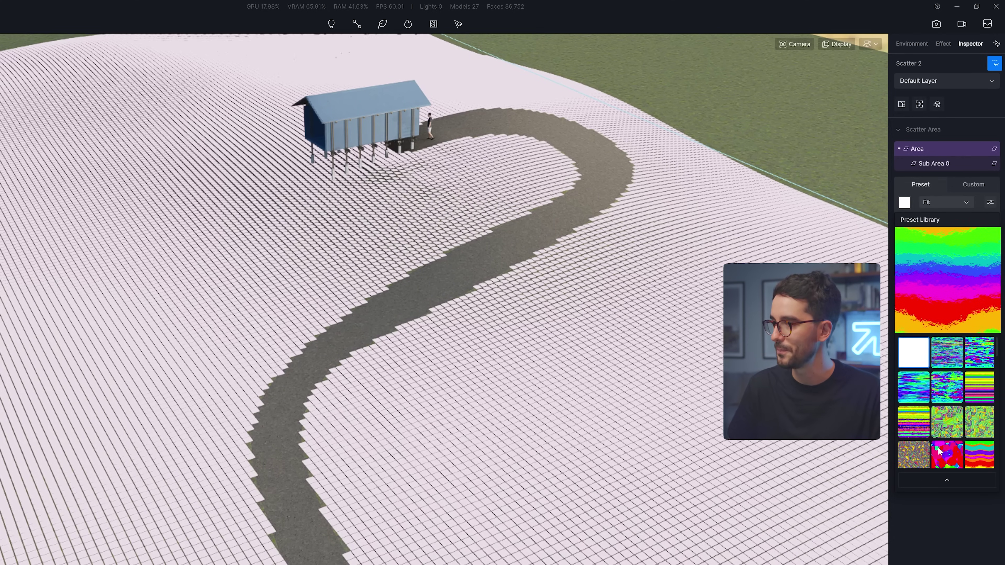
{"action": "left_click", "coordinate": [952, 455]}
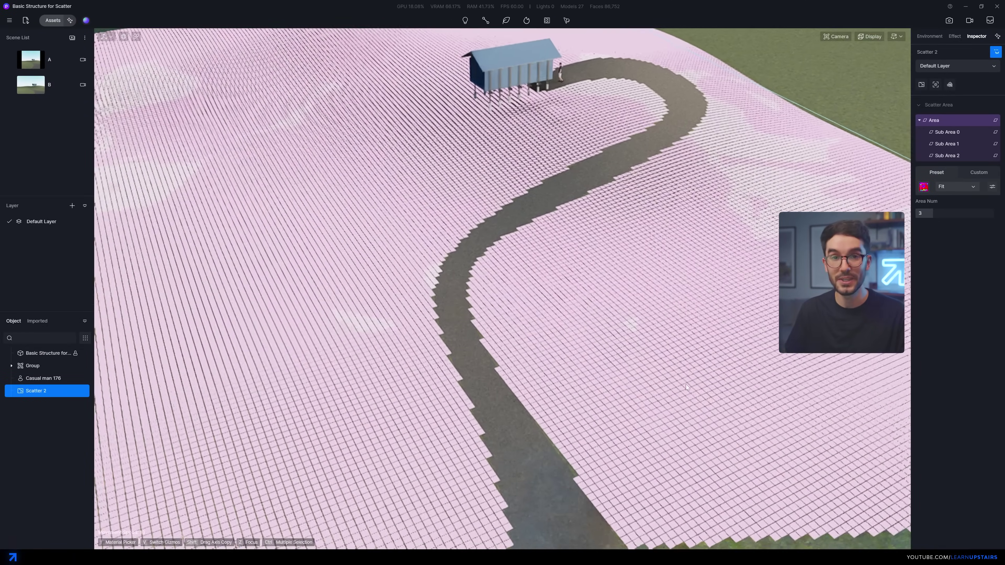
- Try 6 sub-areas, inspect Sub Areas 0–5, then set Area Num to 3
{"action": "scroll", "coordinate": [684, 384], "scroll_direction": "down", "scroll_amount": 5}
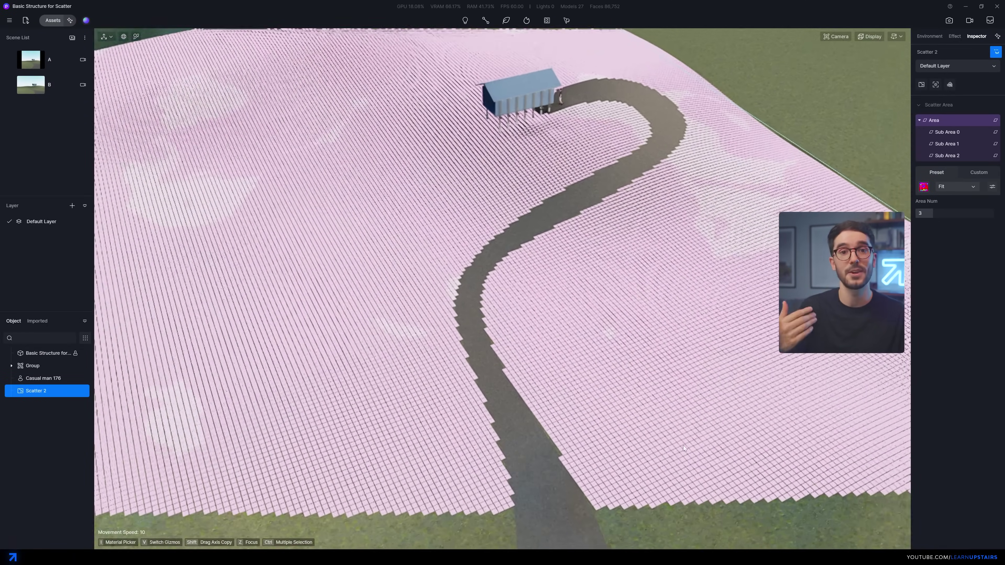
{"action": "type", "text": "6"}
{"action": "key", "text": "Return"}
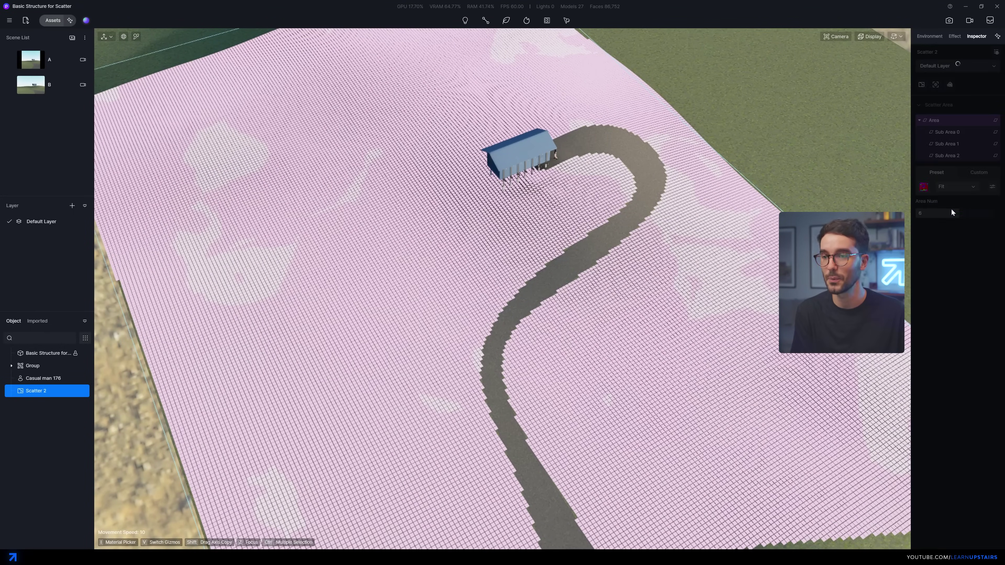
{"action": "left_click", "coordinate": [959, 135]}
{"action": "left_click", "coordinate": [957, 142]}
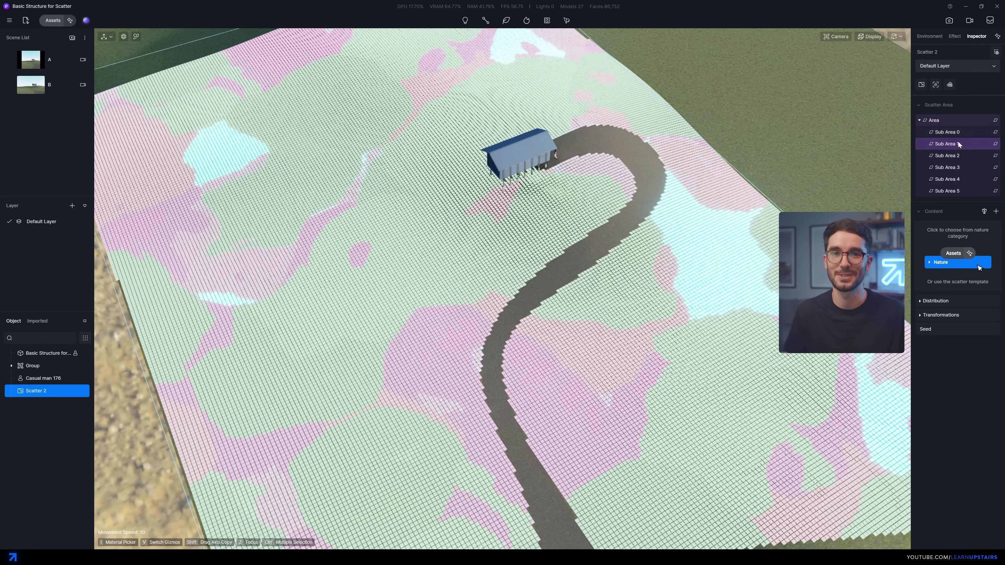
{"action": "left_click", "coordinate": [955, 152]}
{"action": "left_click", "coordinate": [951, 168]}
{"action": "left_click", "coordinate": [950, 180]}
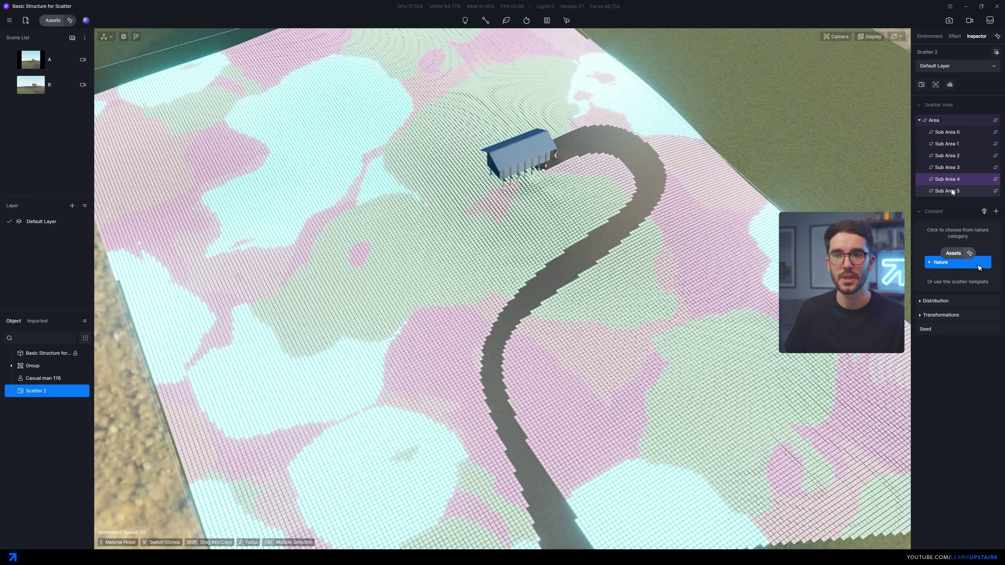
{"action": "left_click", "coordinate": [952, 191]}
{"action": "double_click", "coordinate": [957, 250]}
{"action": "type", "text": "3"}
{"action": "key", "text": "Return"}
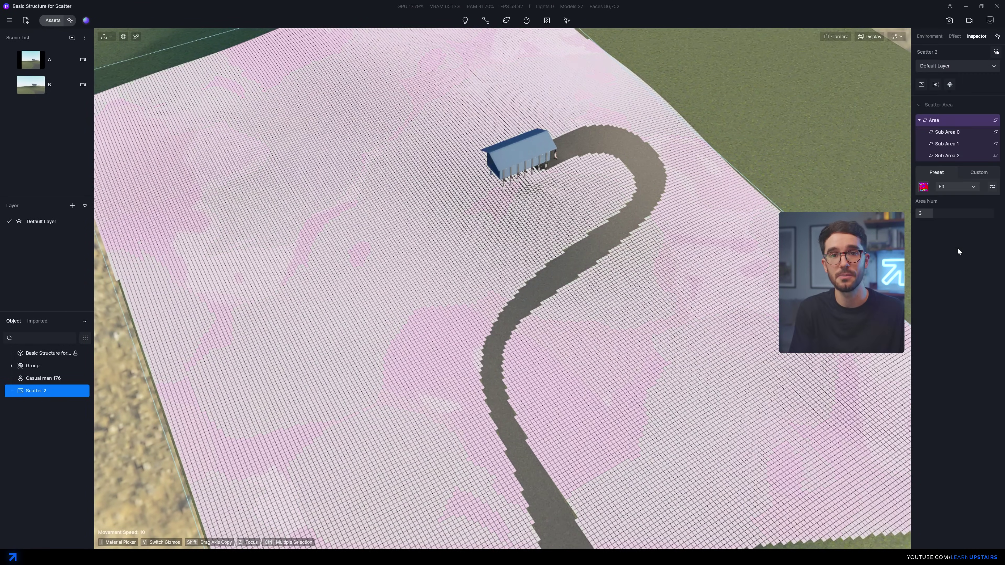
- Select Sub Area 1 and browse Nature grass assets for its content
{"action": "key", "text": "d"}
{"action": "key", "text": "w"}
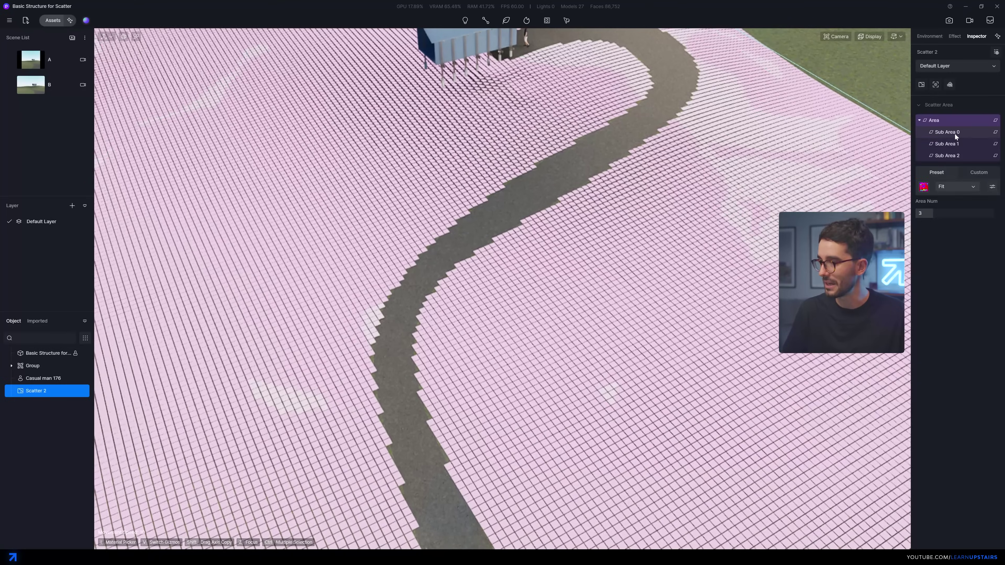
{"action": "left_click", "coordinate": [951, 142]}
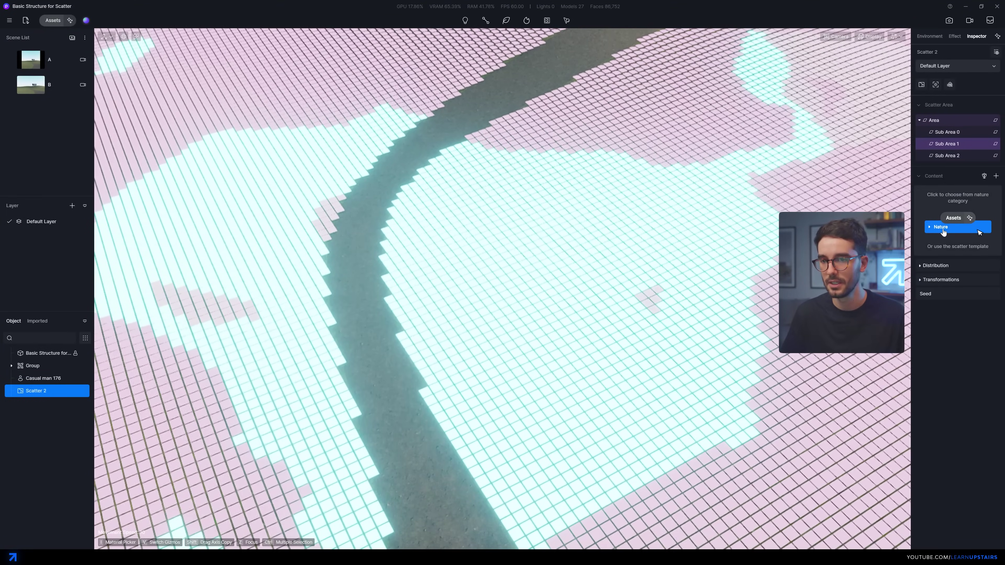
{"action": "left_click", "coordinate": [944, 232]}
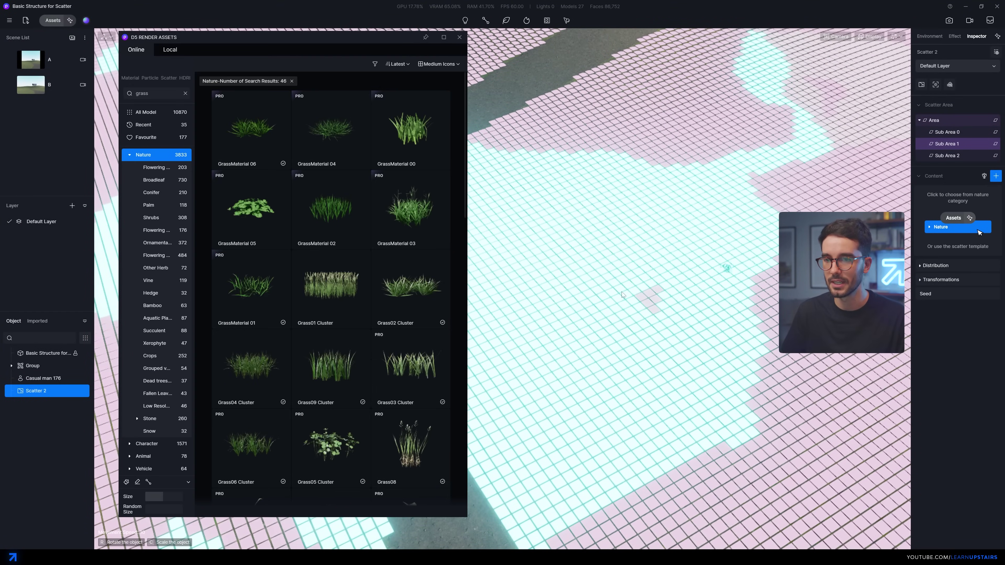
- Fill Sub Area 1 with Grass65 at a density of 5000pt/100m²
{"action": "scroll", "coordinate": [327, 308], "scroll_direction": "down", "scroll_amount": 3}
{"action": "left_click", "coordinate": [267, 301]}
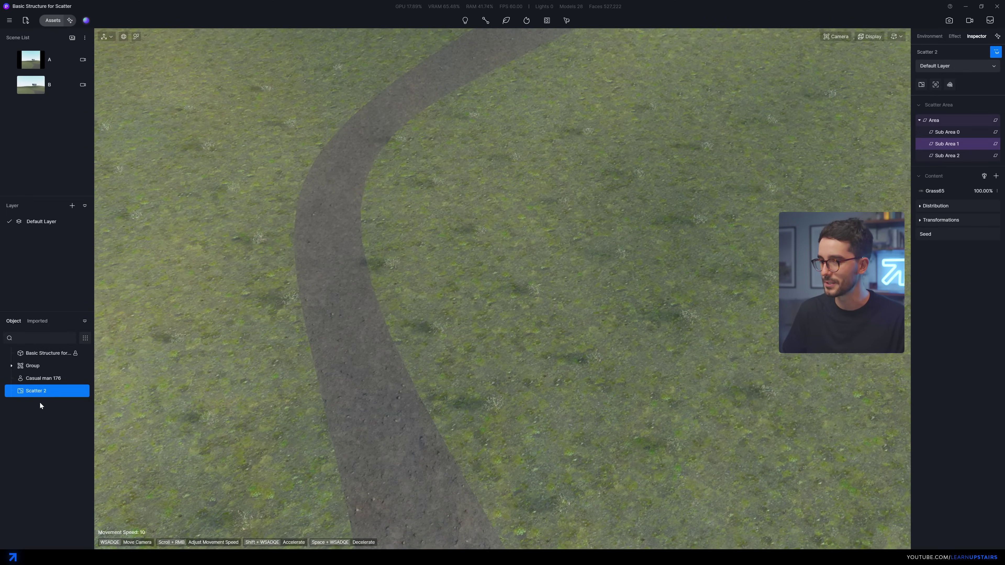
{"action": "left_click", "coordinate": [949, 205]}
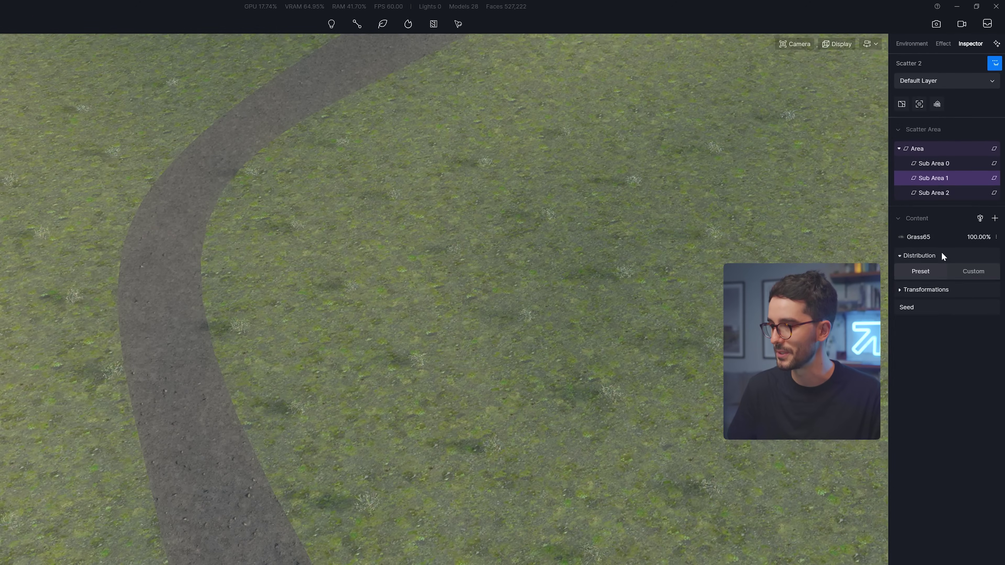
{"action": "left_click_drag", "start_coordinate": [912, 329], "coordinate": [995, 328]}
{"action": "scroll", "coordinate": [672, 385], "scroll_direction": "down", "scroll_amount": 6}
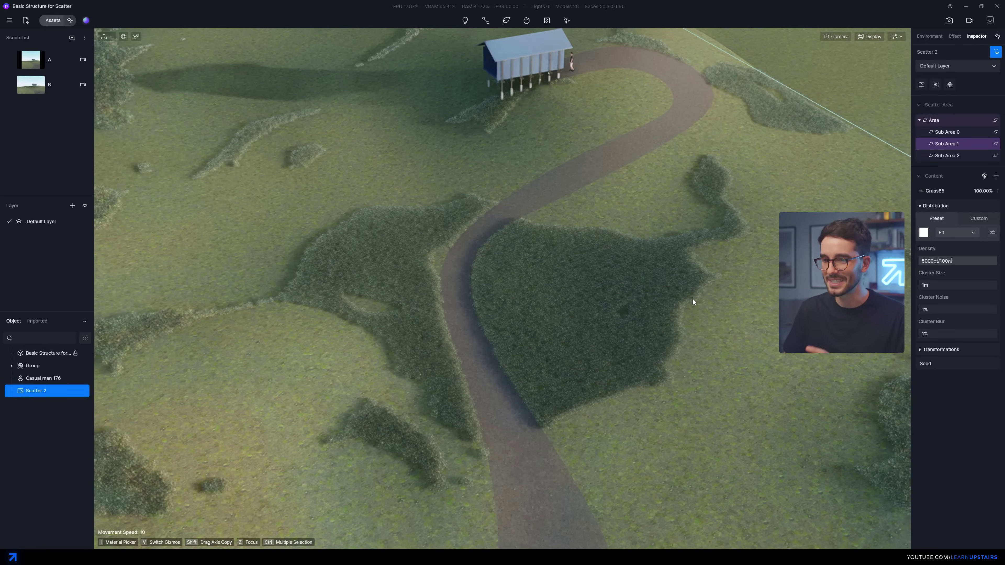
{"action": "right_click_drag", "start_coordinate": [692, 298], "coordinate": [687, 300]}
{"action": "key", "text": "s"}
{"action": "key", "text": "a"}
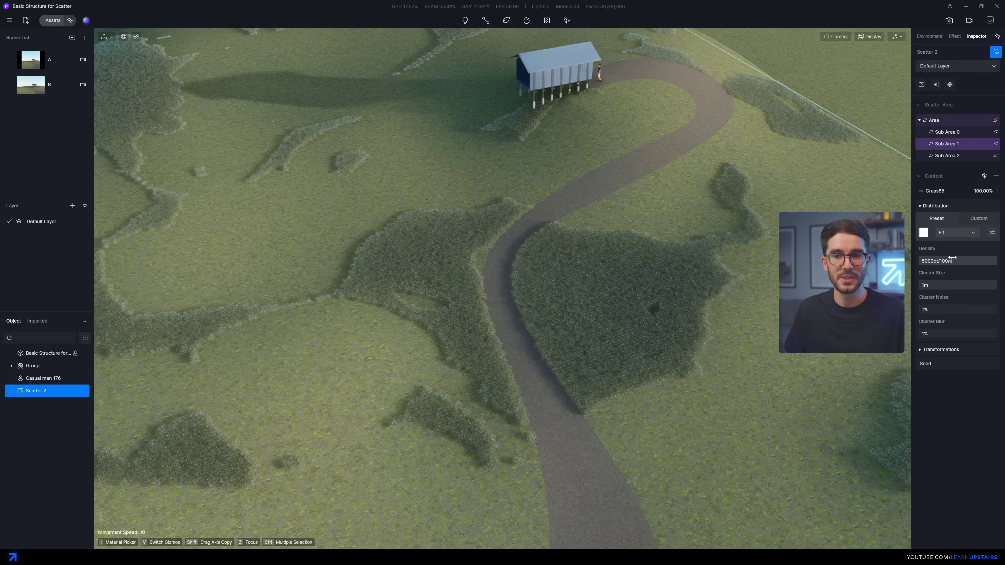
- Add Grass20 to Sub Area 1's content alongside Grass65
{"action": "left_click", "coordinate": [995, 177]}
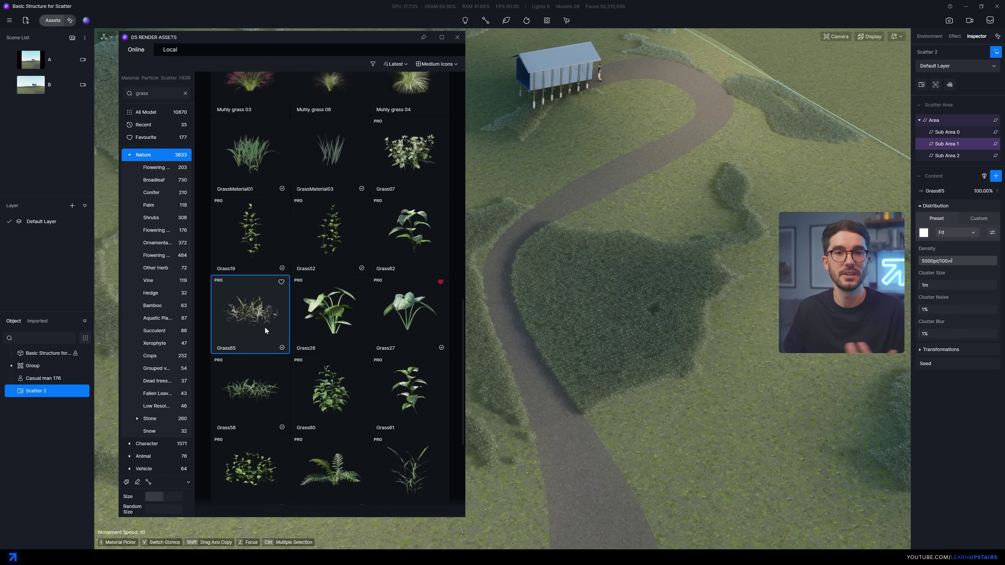
{"action": "scroll", "coordinate": [352, 318], "scroll_direction": "down", "scroll_amount": 5}
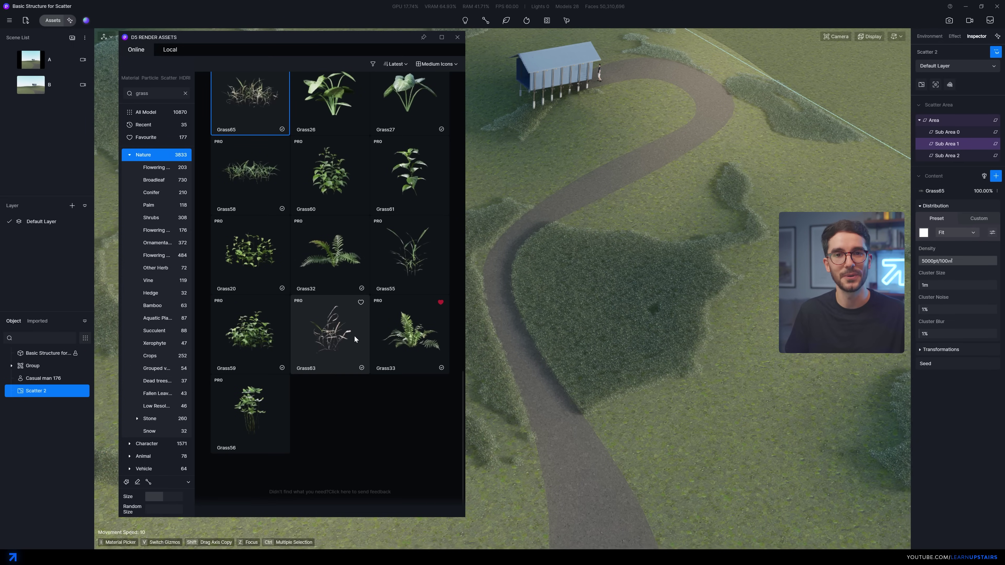
{"action": "left_click", "coordinate": [261, 274]}
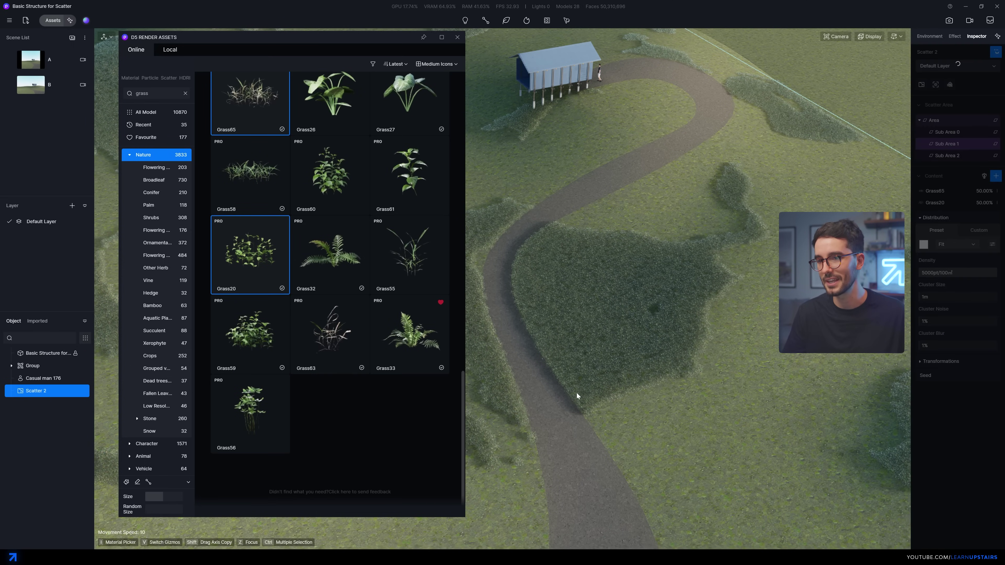
{"action": "left_click", "coordinate": [457, 37]}
{"action": "scroll", "coordinate": [576, 313], "scroll_direction": "up", "scroll_amount": 10}
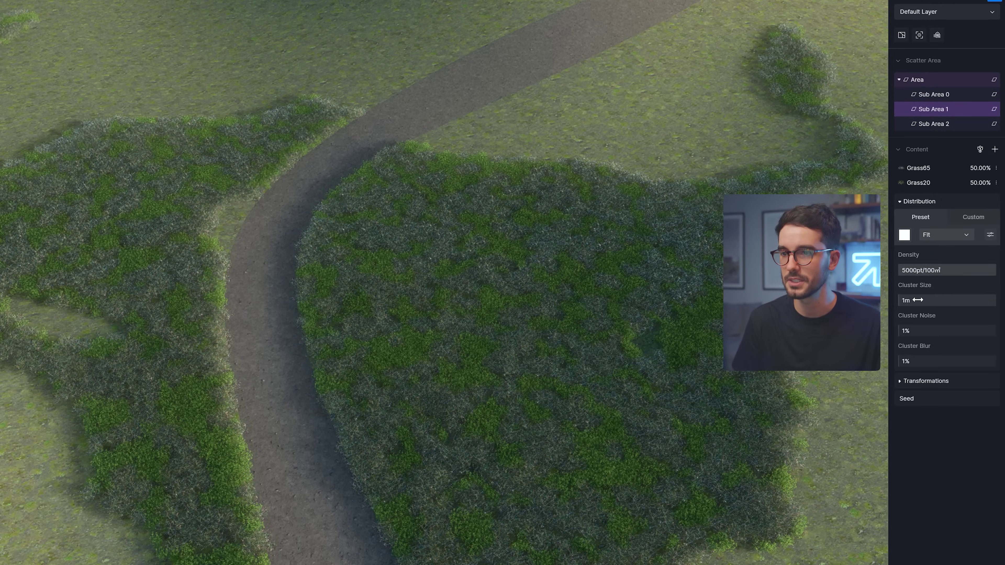
- Set the cluster size to 5m and the cluster blur to 31.5%
{"action": "left_click", "coordinate": [917, 300]}
{"action": "type", "text": "5"}
{"action": "key", "text": "Return"}
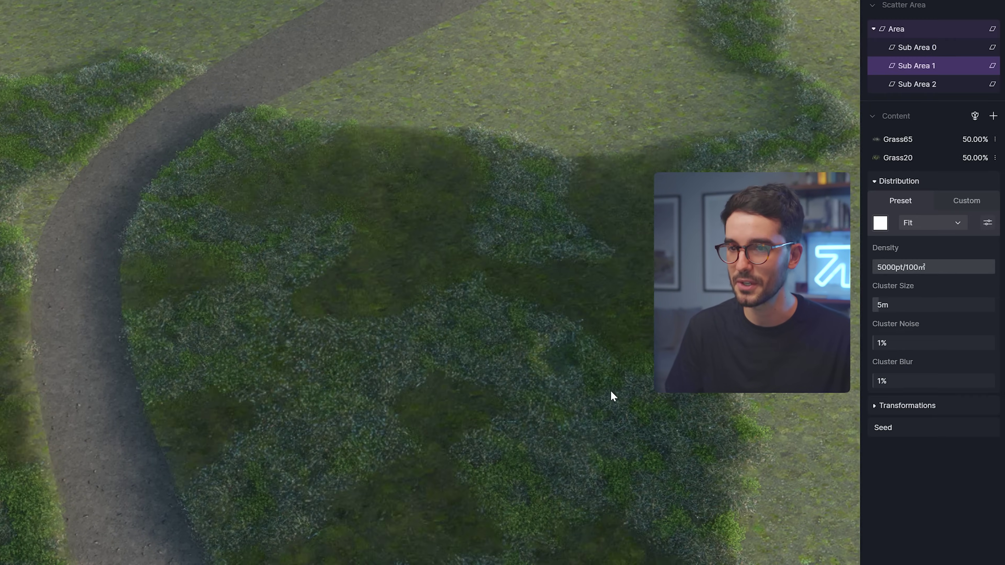
{"action": "scroll", "coordinate": [608, 384], "scroll_direction": "down", "scroll_amount": 3}
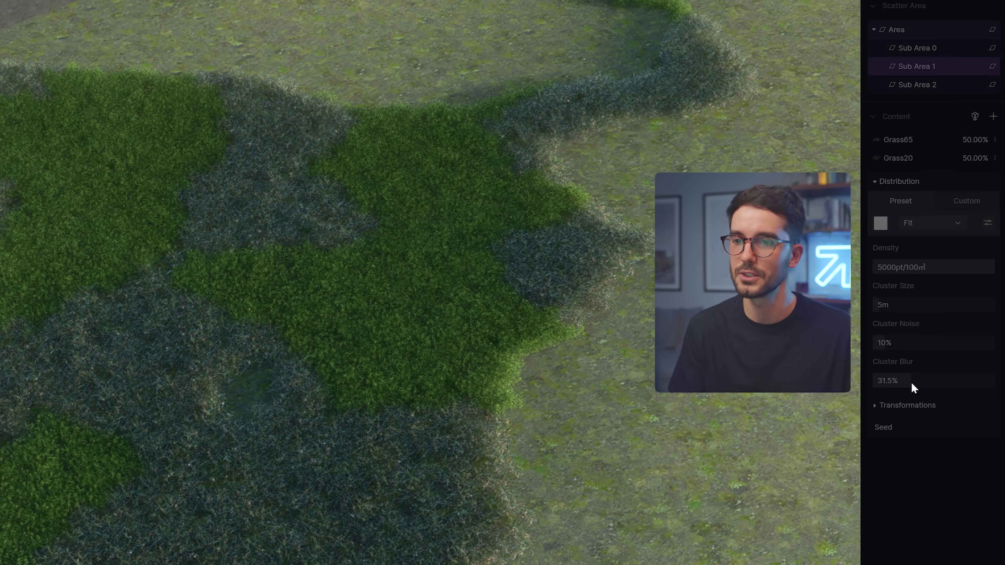
{"action": "left_click_drag", "start_coordinate": [910, 383], "coordinate": [913, 383]}
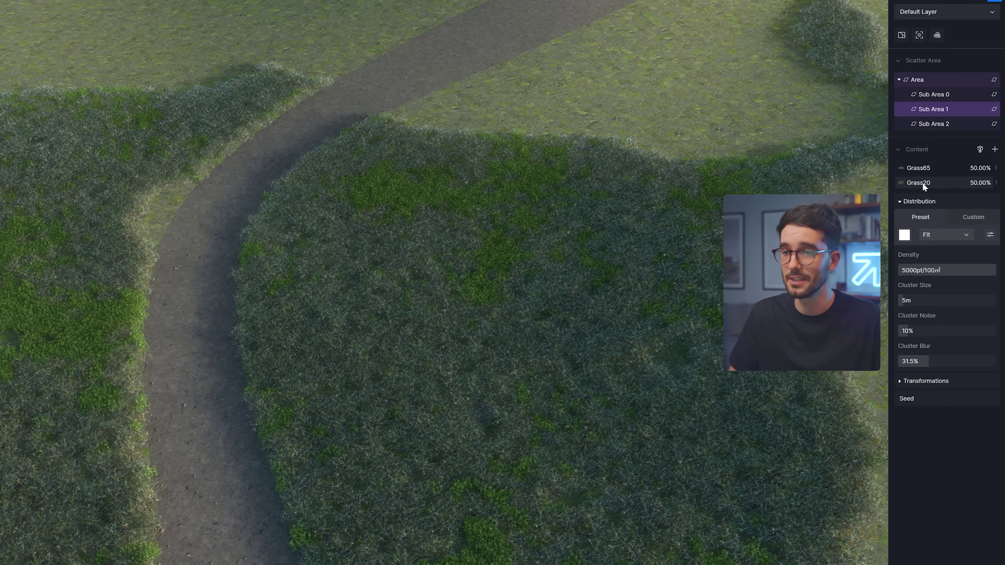
{"action": "left_click", "coordinate": [922, 182]}
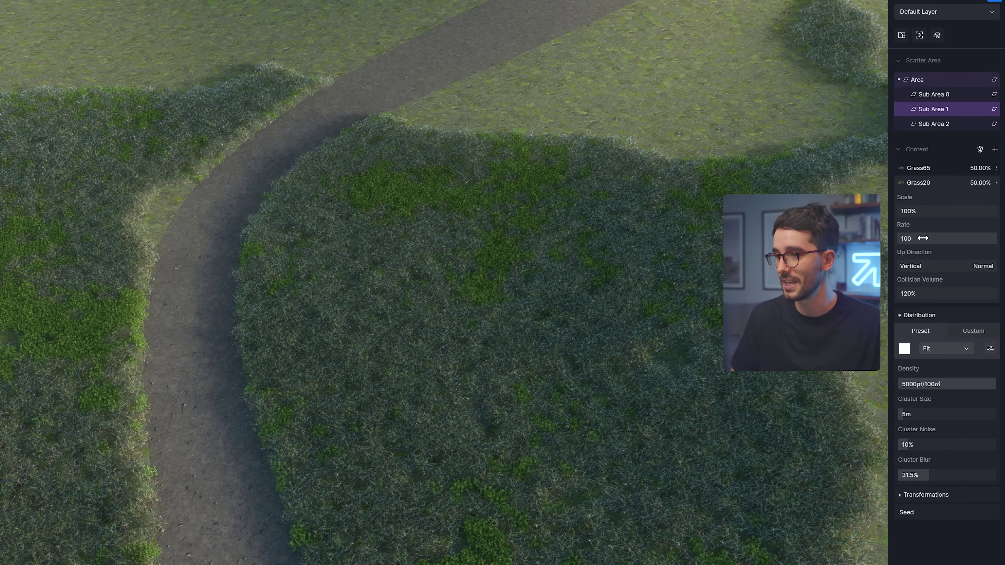
- Set Grass65's Rate to 20, then back to 100, matching Grass20 at 50% each
{"action": "left_click", "coordinate": [918, 167]}
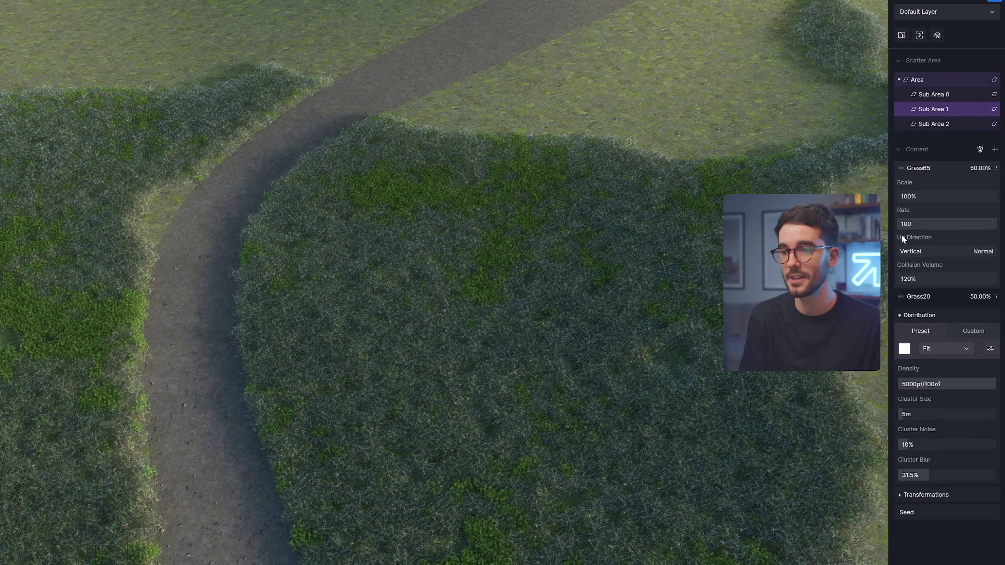
{"action": "type", "text": "2"}
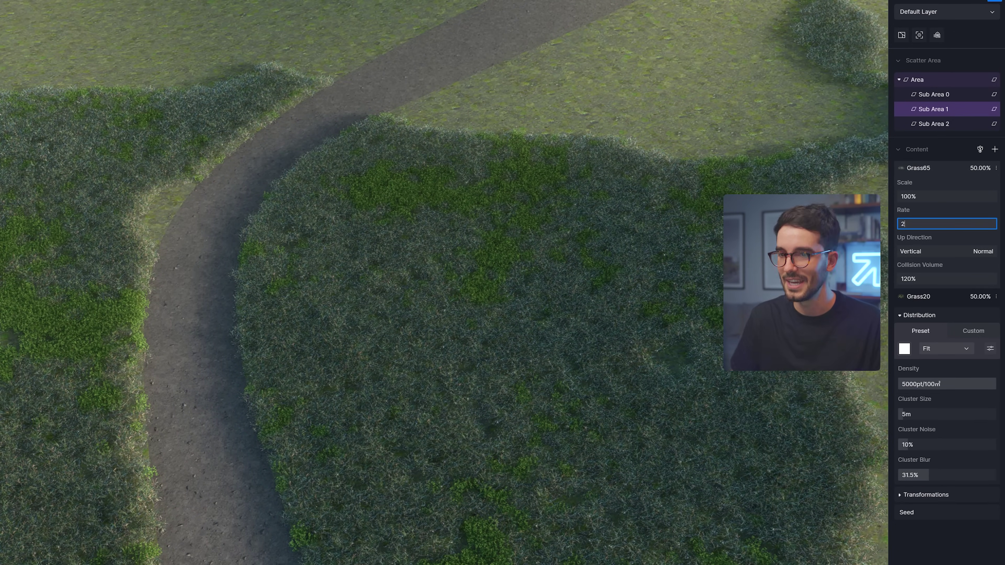
{"action": "type", "text": "0"}
{"action": "key", "text": "Return"}
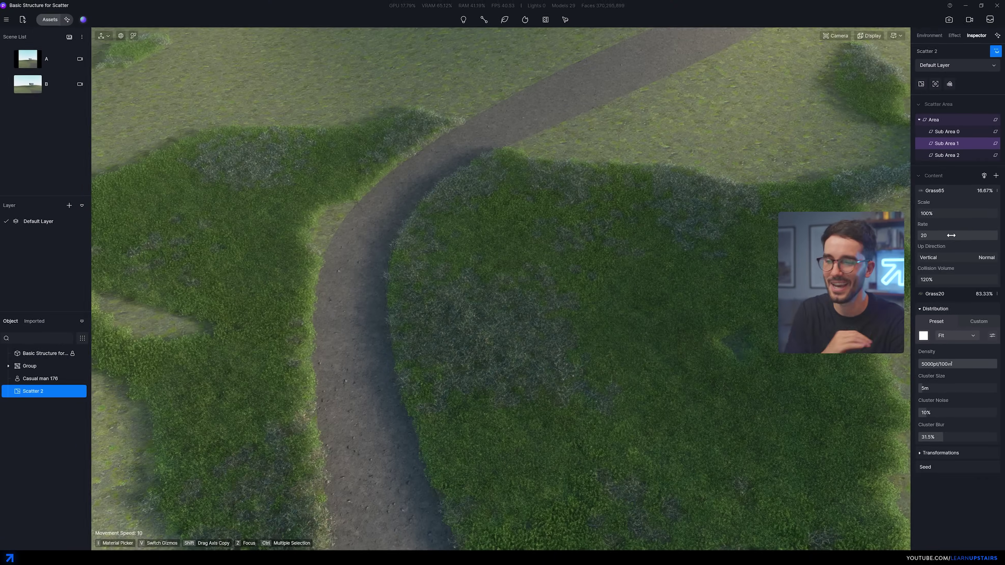
{"action": "scroll", "coordinate": [619, 409], "scroll_direction": "down", "scroll_amount": 3}
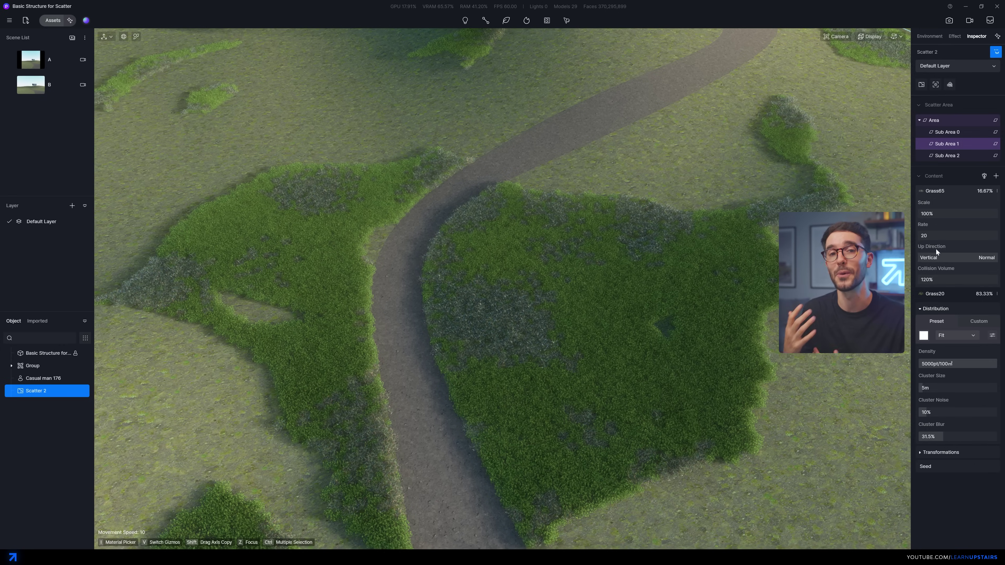
{"action": "key", "text": "Return"}
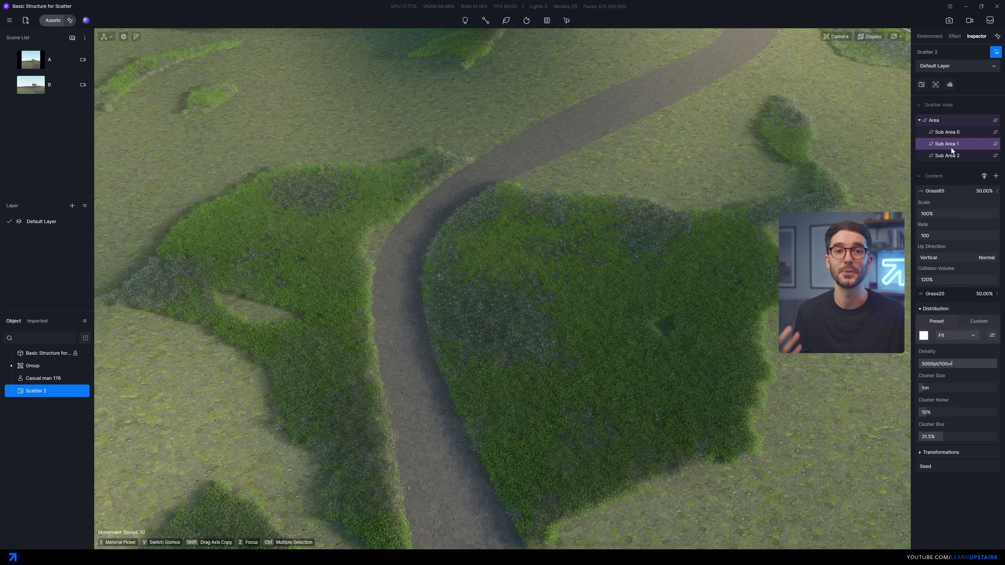
{"action": "left_click", "coordinate": [946, 155]}
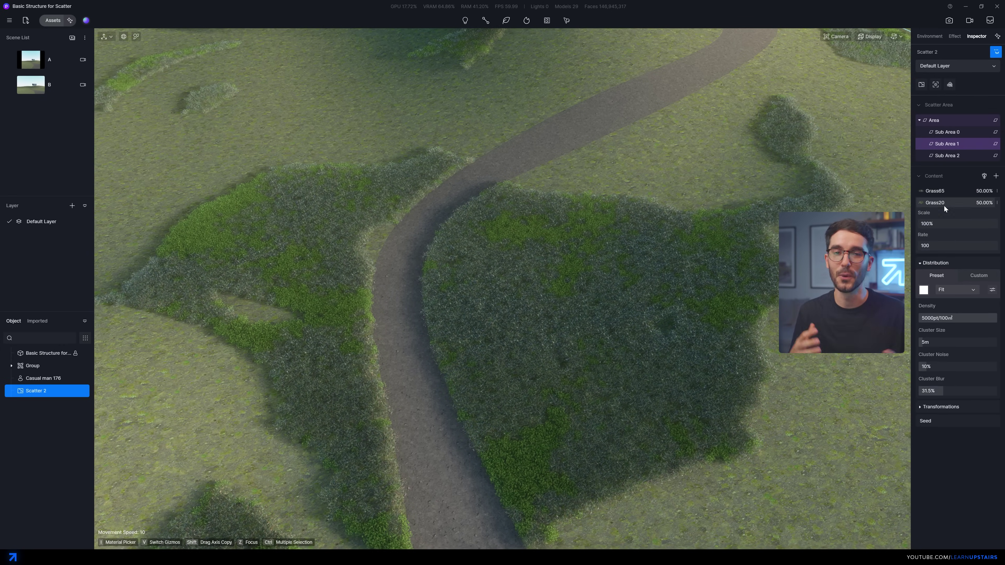
- Add Grass65 and Grass63 from the Nature assets to Sub Area 2
{"action": "left_click", "coordinate": [977, 227]}
{"action": "left_click", "coordinate": [261, 114]}
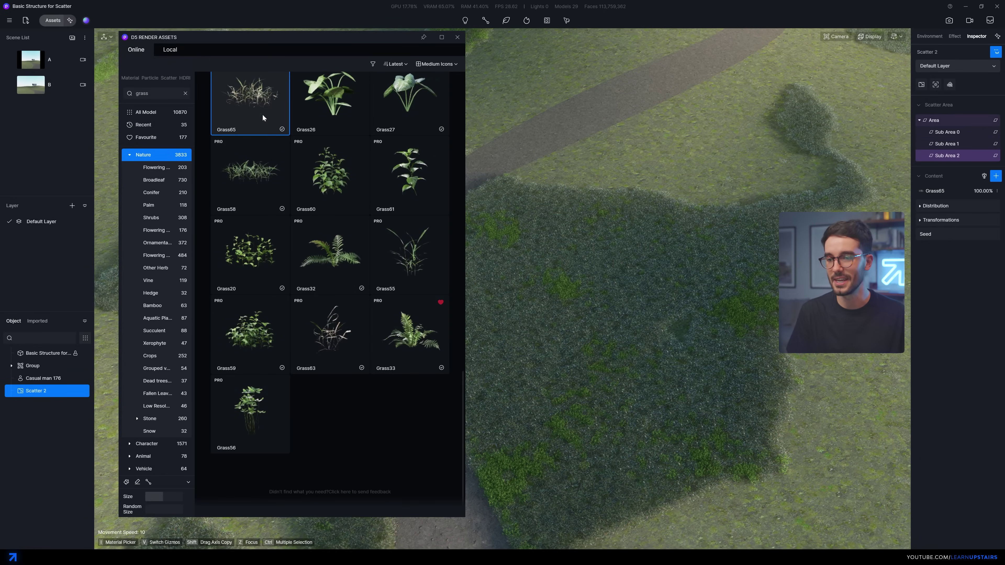
{"action": "left_click", "coordinate": [350, 344], "text": "ctrl"}
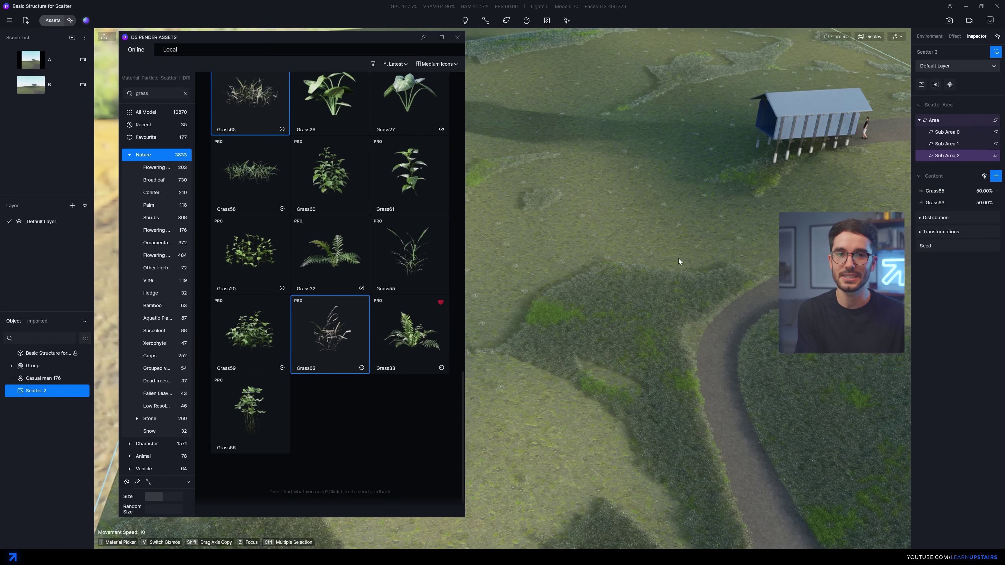
{"action": "left_click", "coordinate": [935, 217]}
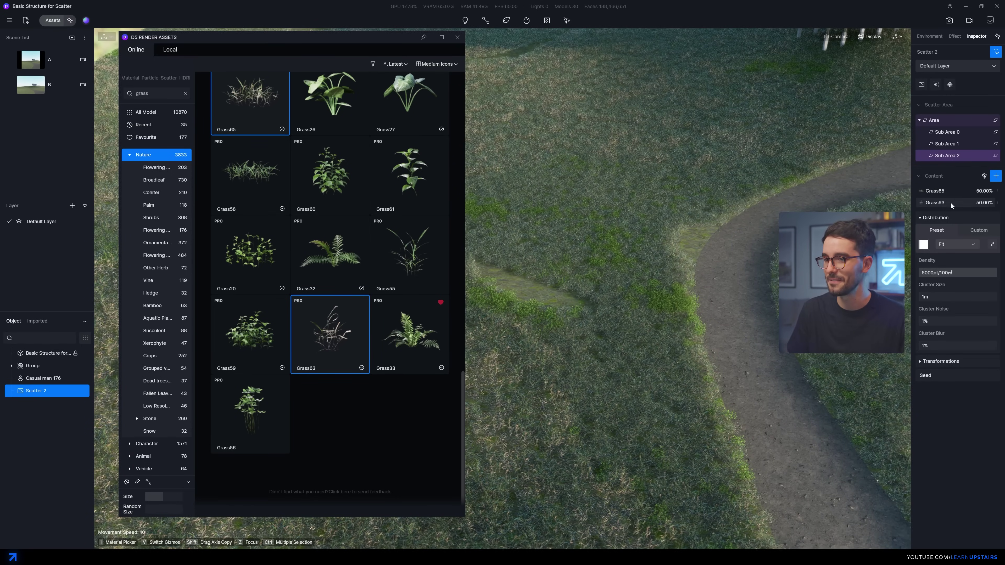
{"action": "left_click", "coordinate": [951, 203]}
- Add favourite Astrantia major 07 and 06 flowers, setting Astrantia major 06's Rate to 20
{"action": "left_click", "coordinate": [156, 137]}
{"action": "left_click", "coordinate": [185, 93]}
{"action": "left_click", "coordinate": [353, 182]}
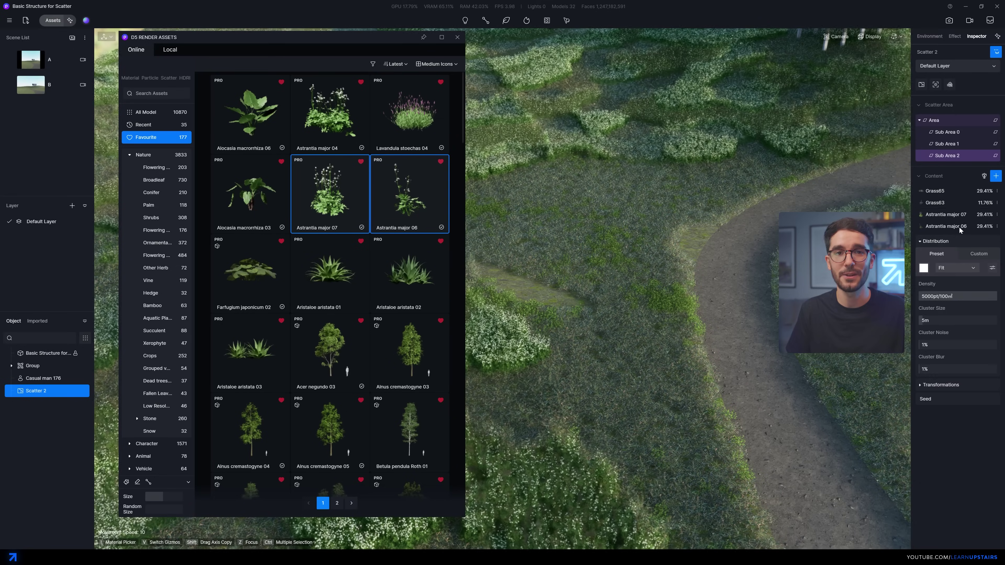
{"action": "left_click", "coordinate": [946, 214]}
{"action": "left_click", "coordinate": [945, 318]}
{"action": "left_click", "coordinate": [940, 271]}
{"action": "type", "text": "20"}
{"action": "key", "text": "Return"}
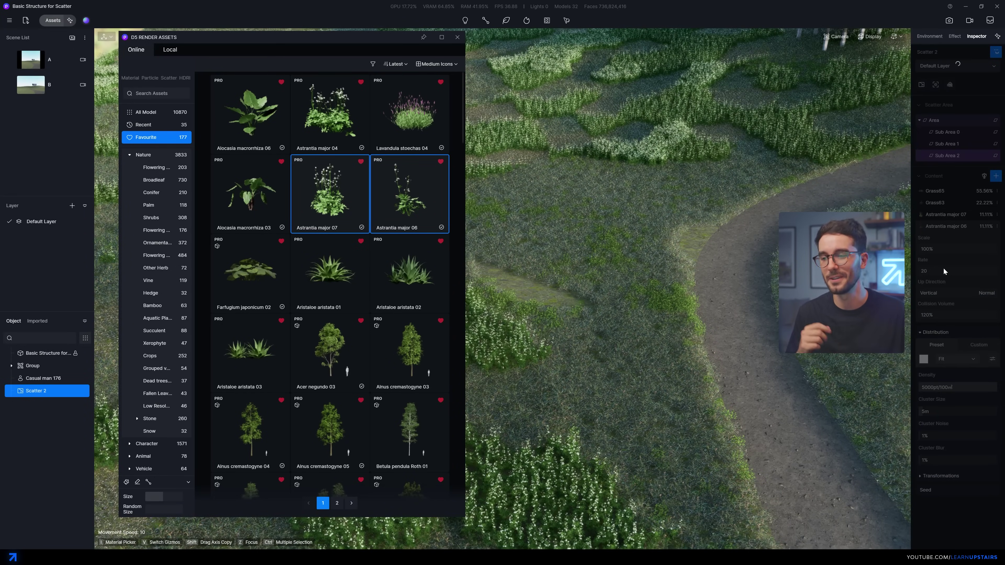
{"action": "scroll", "coordinate": [717, 295], "scroll_direction": "down", "scroll_amount": 5}
{"action": "left_click", "coordinate": [946, 214]}
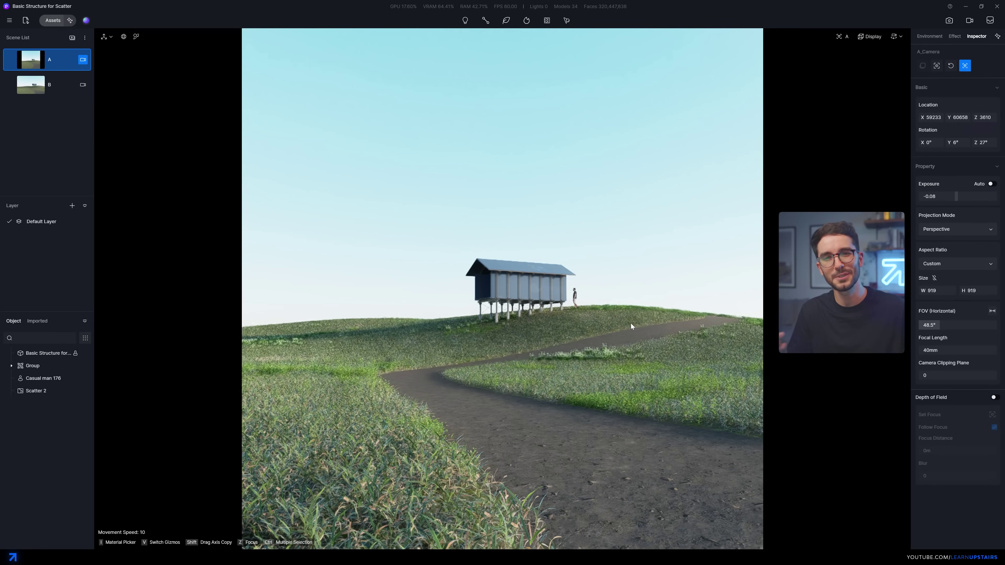
- Lower the Grass05 Cluster Rate from 40 to 10 and close the asset library
{"action": "right_click_drag", "start_coordinate": [630, 323], "coordinate": [527, 310]}
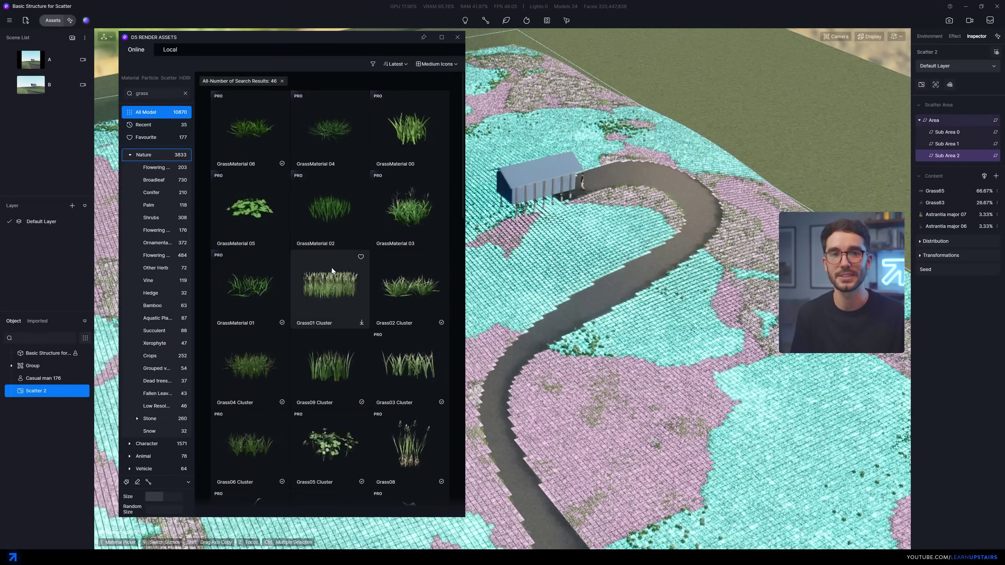
{"action": "scroll", "coordinate": [336, 289], "scroll_direction": "down", "scroll_amount": 2}
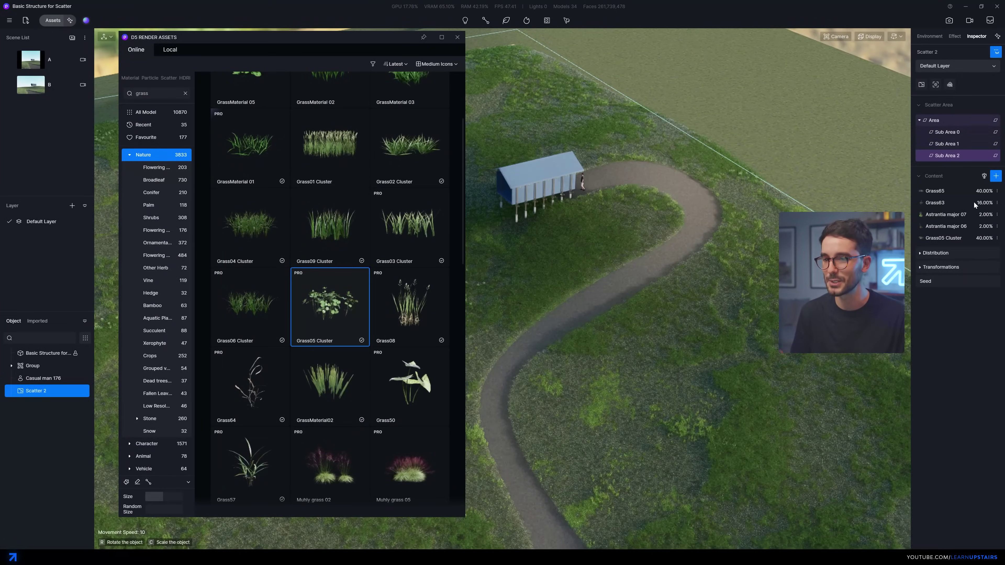
{"action": "left_click", "coordinate": [949, 238]}
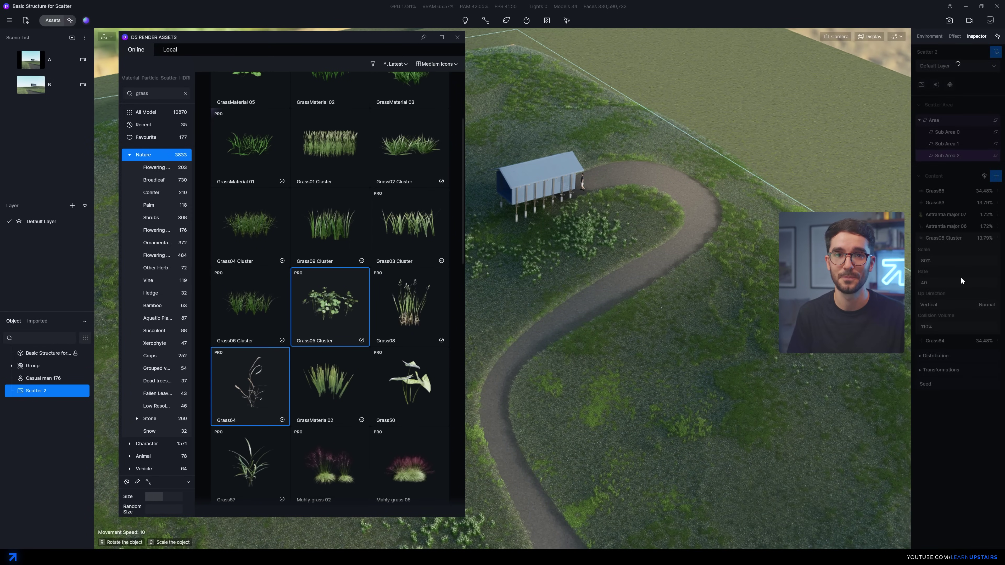
{"action": "left_click_drag", "start_coordinate": [962, 281], "coordinate": [948, 283]}
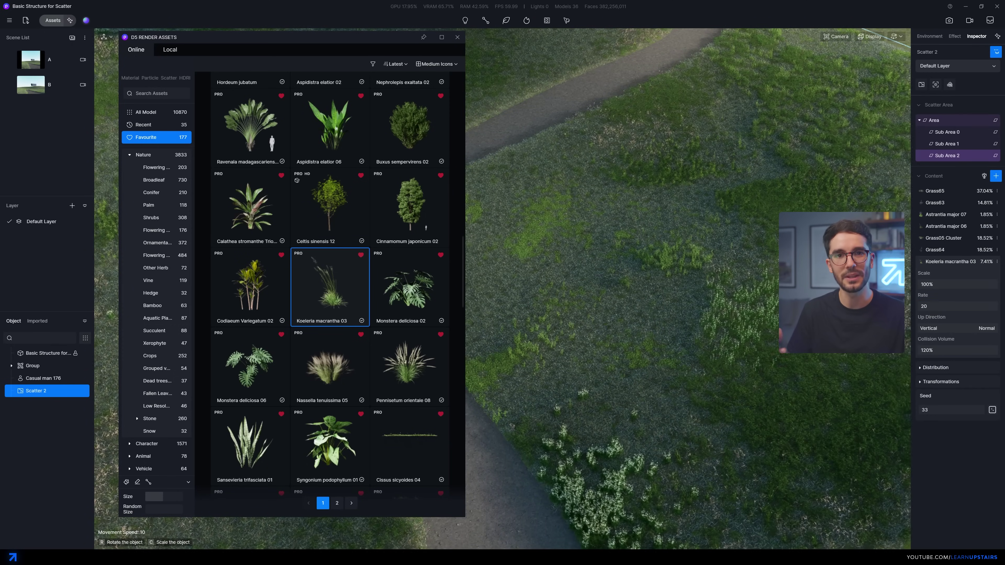
{"action": "left_click", "coordinate": [457, 37]}
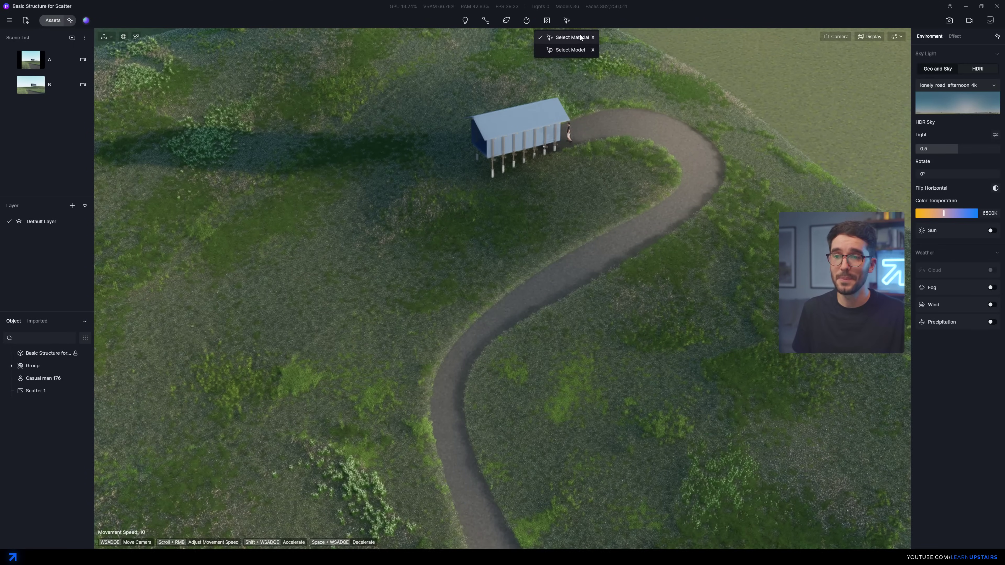
{"action": "left_click", "coordinate": [579, 37]}
- Create Scatter 3 on the back hillside material and fill it with Allamanda cathartica 04 bushes
{"action": "left_click", "coordinate": [415, 231]}
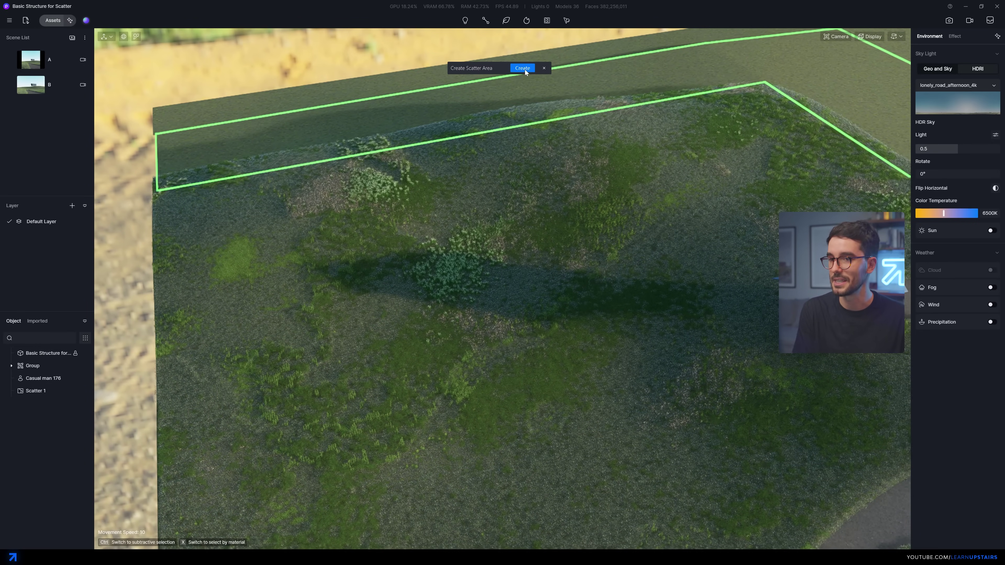
{"action": "left_click", "coordinate": [523, 68]}
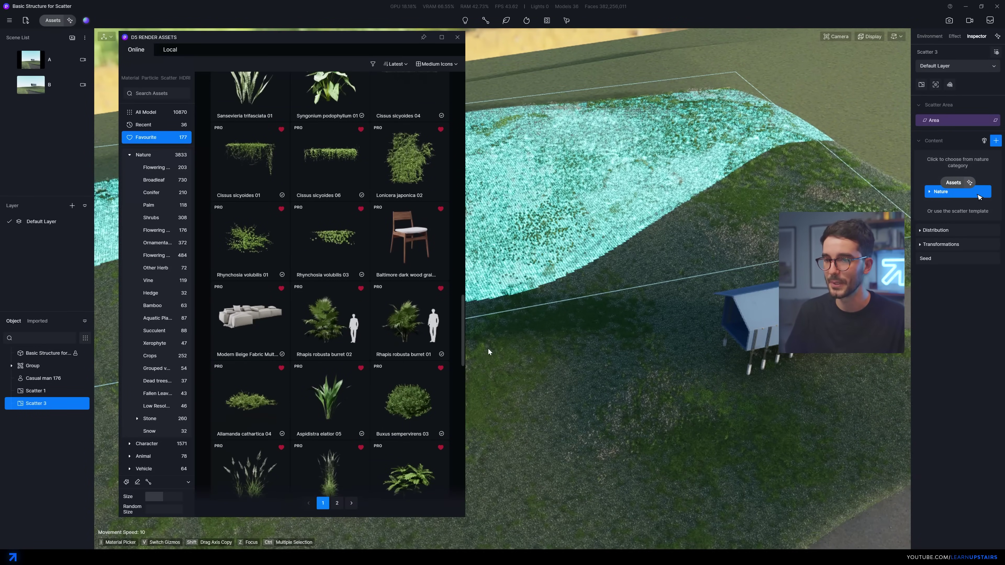
{"action": "scroll", "coordinate": [488, 356], "scroll_direction": "down", "scroll_amount": 2}
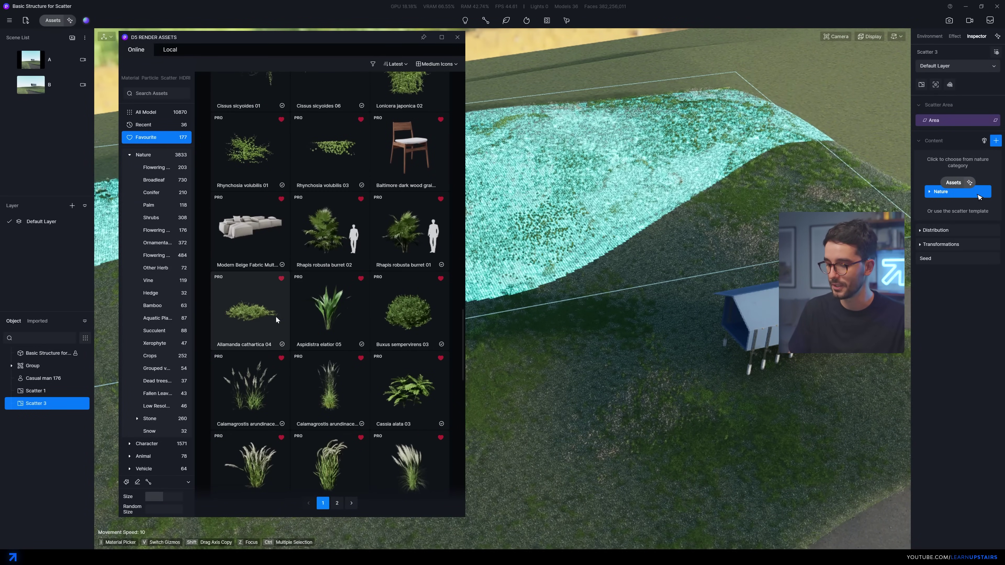
{"action": "left_click", "coordinate": [261, 314]}
{"action": "left_click", "coordinate": [457, 37]}
{"action": "middle_click_drag", "start_coordinate": [490, 166], "coordinate": [500, 166]}
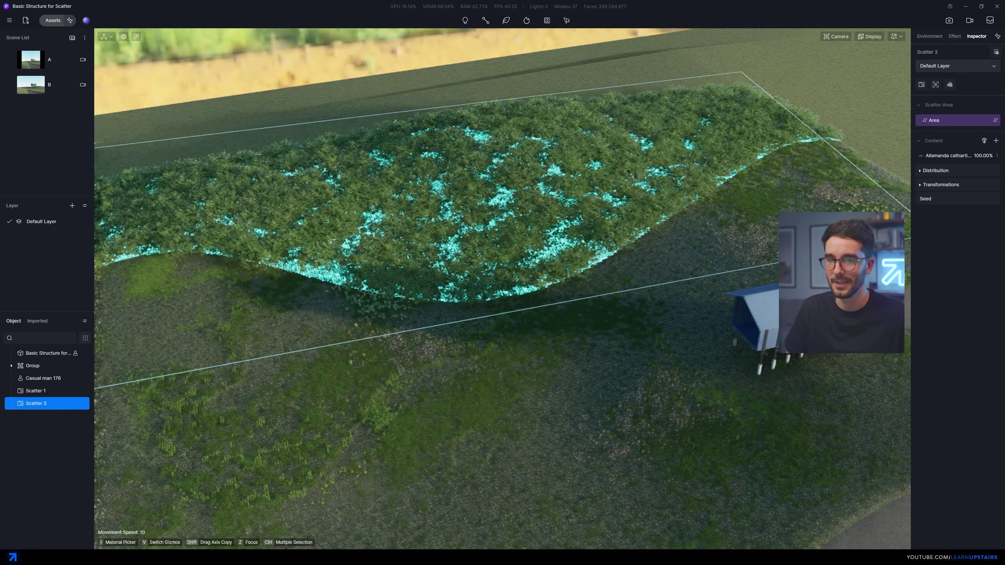
{"action": "left_click", "coordinate": [995, 51]}
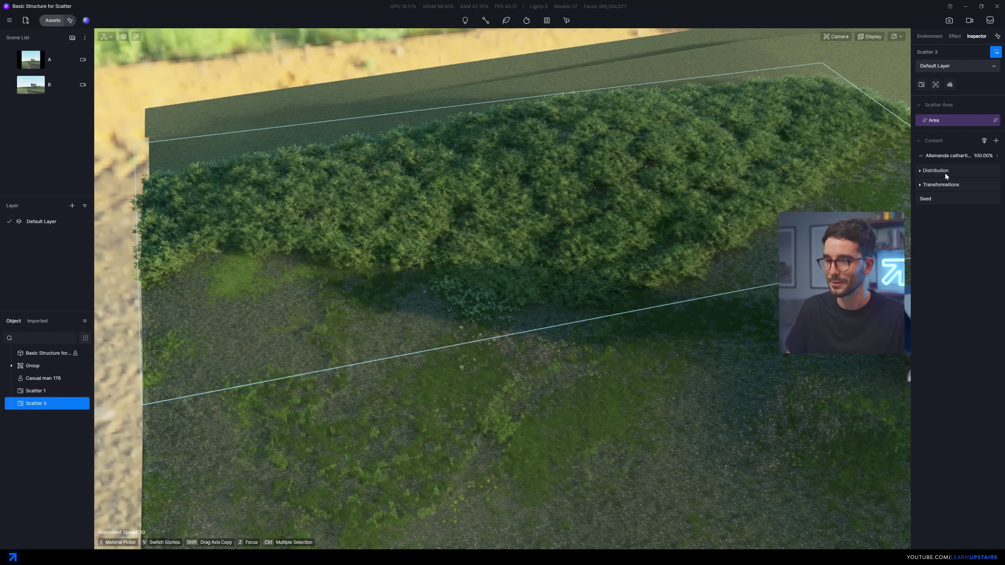
{"action": "left_click", "coordinate": [935, 171]}
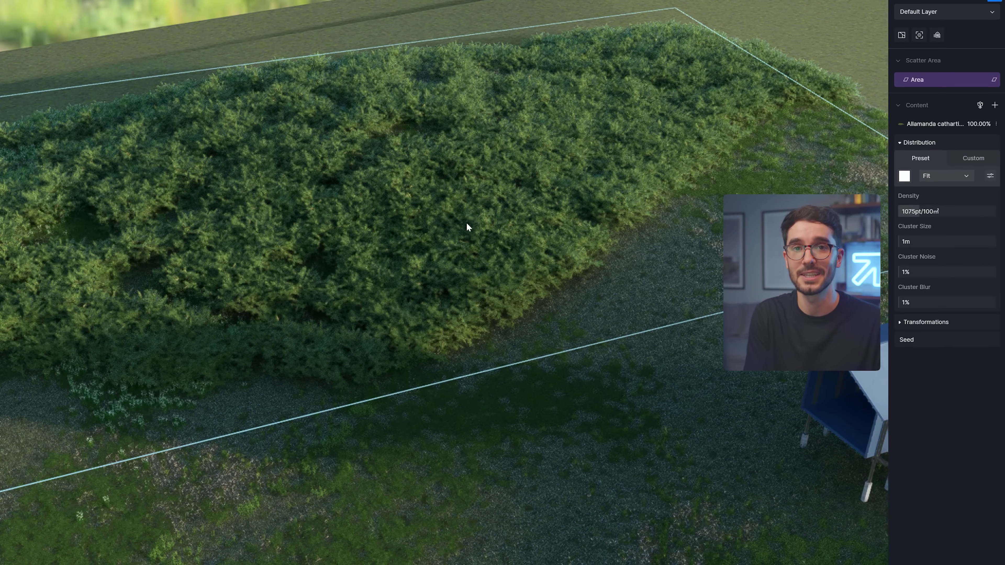
- Apply a blotchy noise mask from the Preset Library to the Allamanda bushes' distribution
{"action": "left_click", "coordinate": [905, 177]}
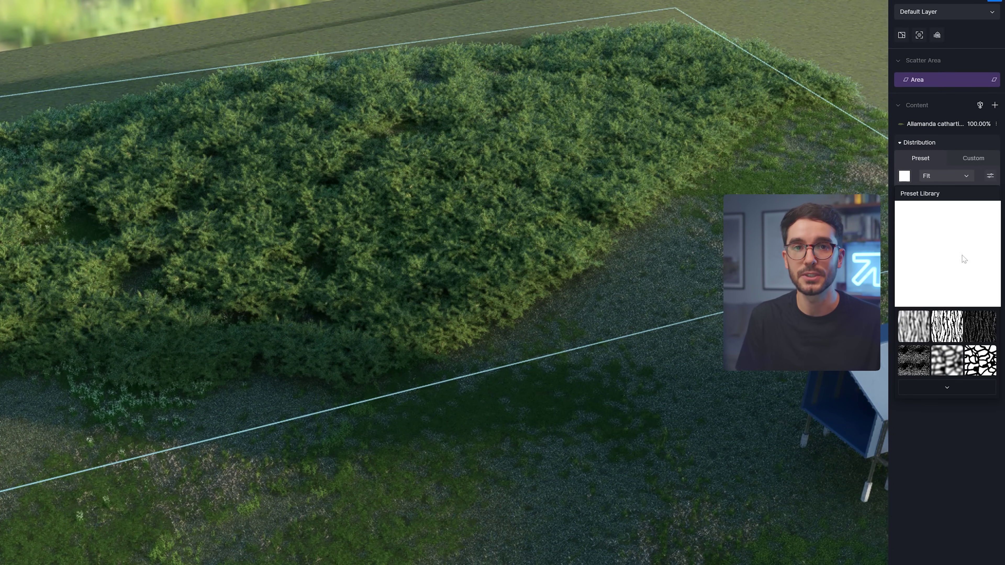
{"action": "left_click", "coordinate": [950, 384]}
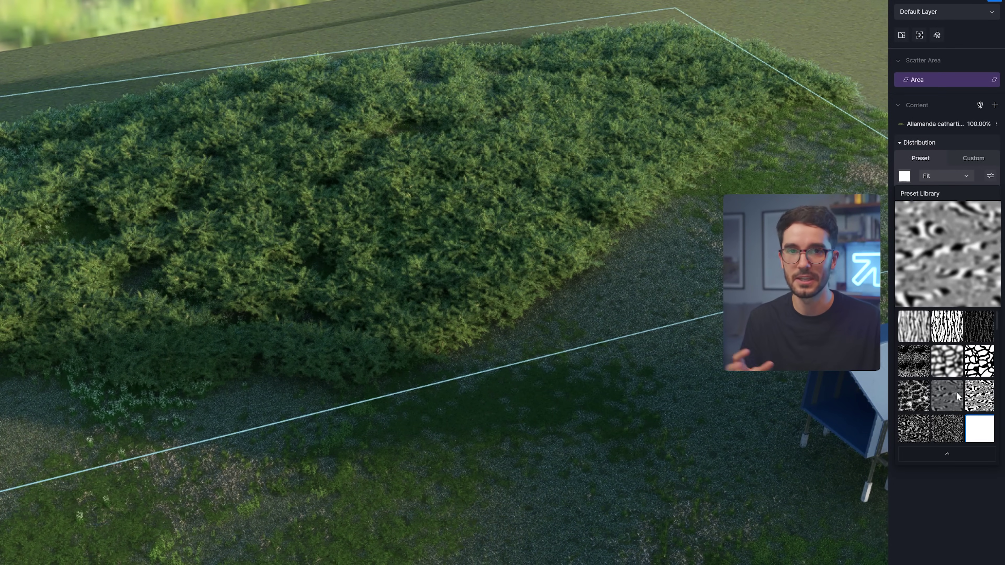
{"action": "scroll", "coordinate": [949, 387], "scroll_direction": "down", "scroll_amount": 2}
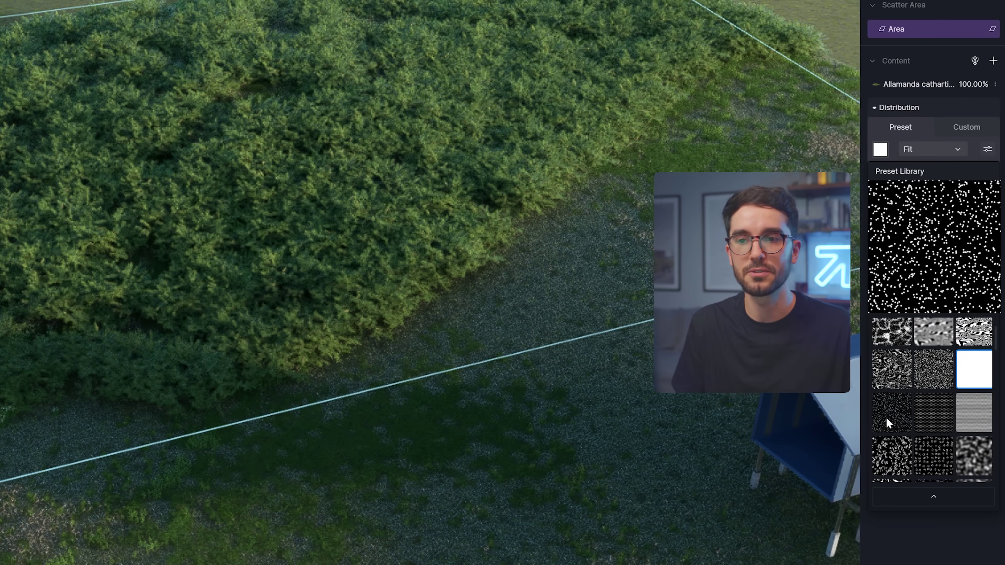
{"action": "scroll", "coordinate": [947, 407], "scroll_direction": "down", "scroll_amount": 3}
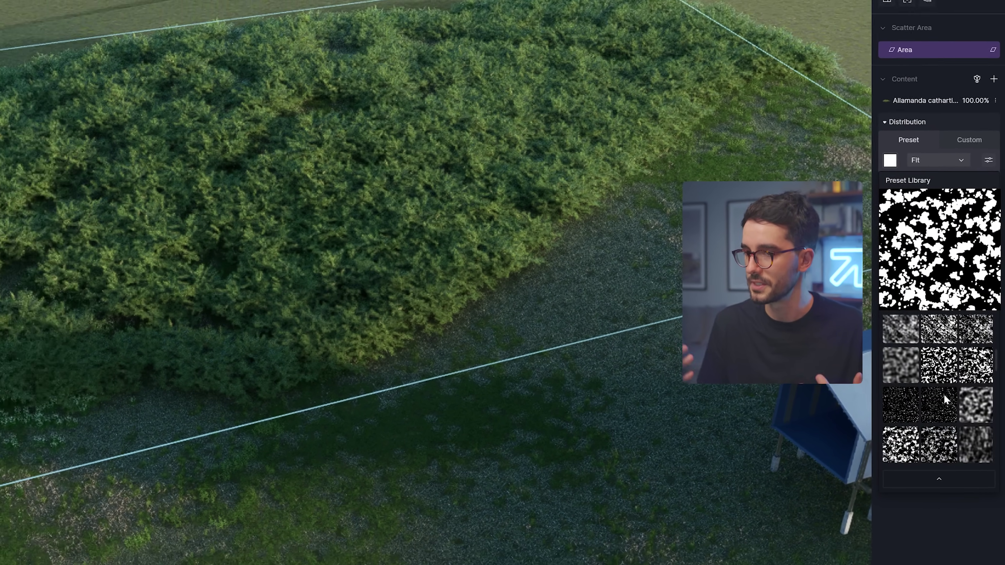
{"action": "scroll", "coordinate": [943, 393], "scroll_direction": "down", "scroll_amount": 3}
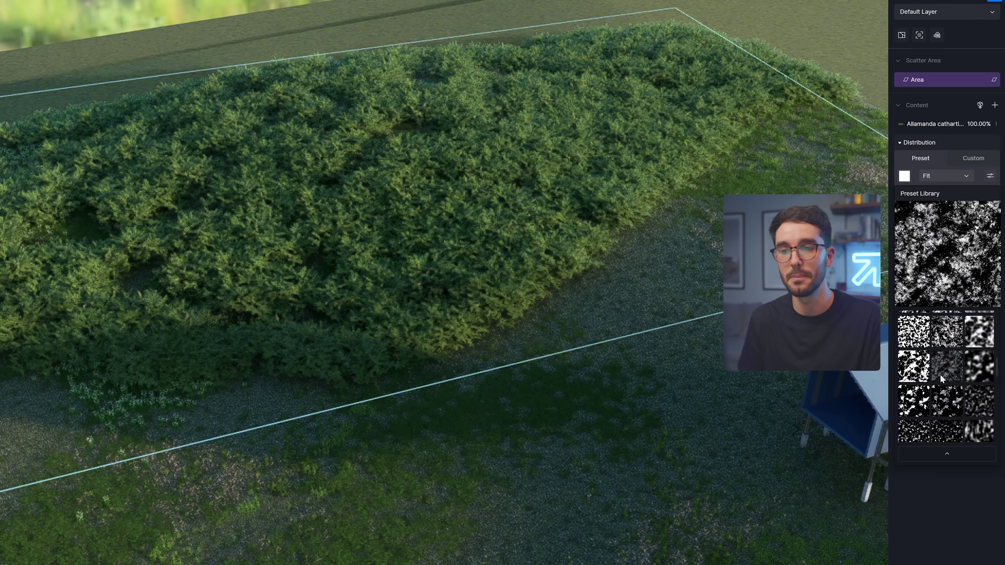
{"action": "scroll", "coordinate": [941, 375], "scroll_direction": "down", "scroll_amount": 3}
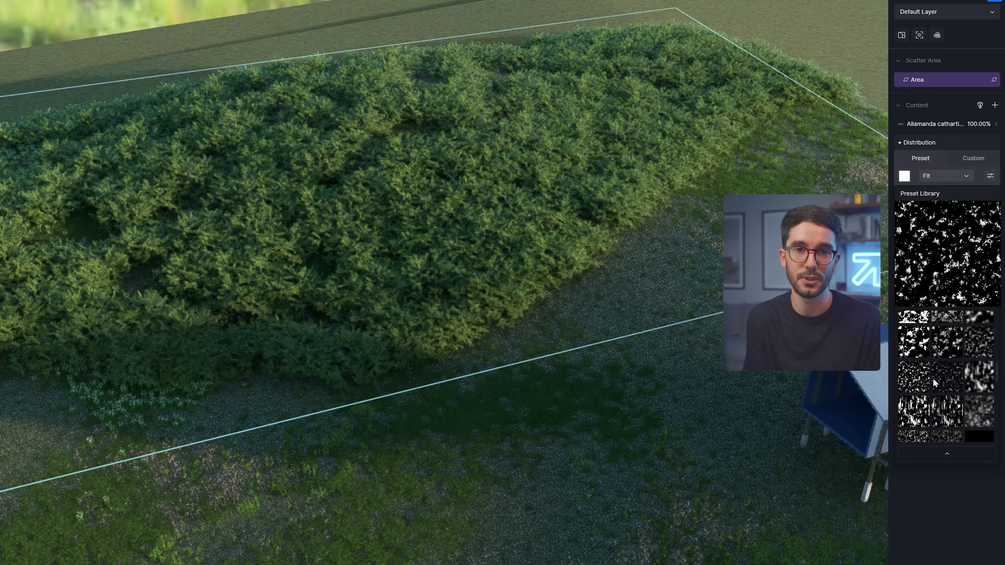
{"action": "left_click", "coordinate": [918, 348]}
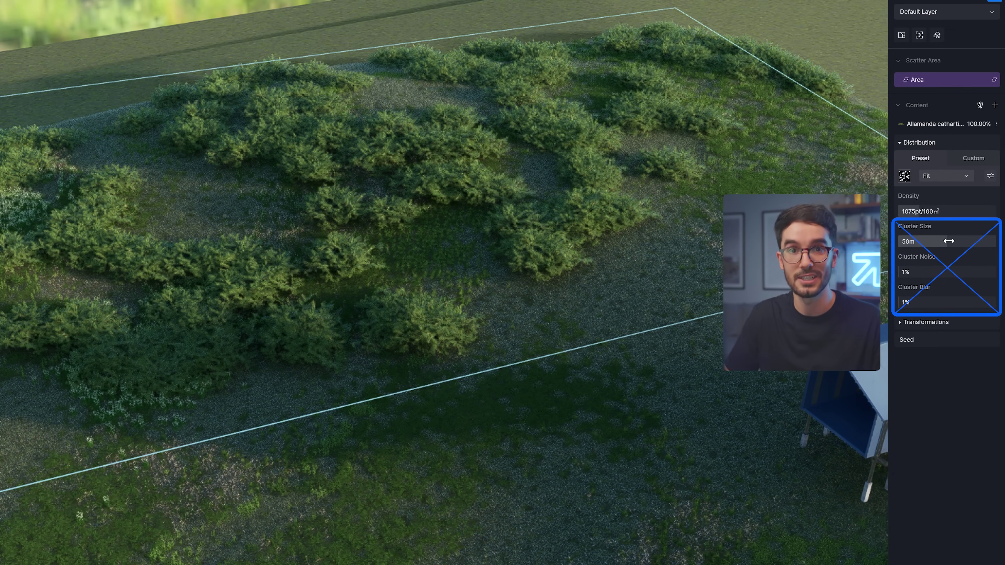
- Try pattern Stretch values 0.1 and 0.5, settling on 0.2 for the bush distribution
{"action": "left_click", "coordinate": [990, 175]}
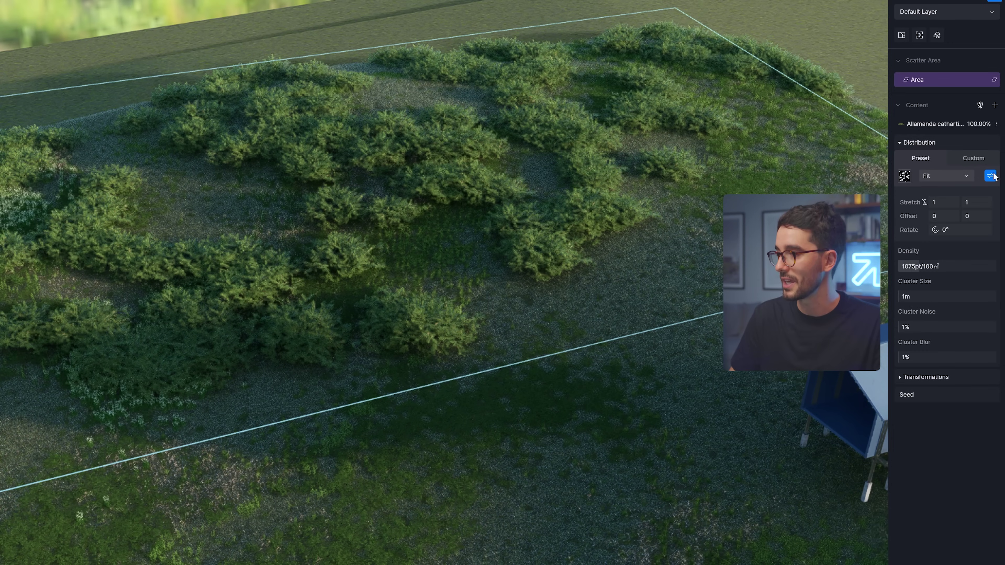
{"action": "type", "text": "0.1"}
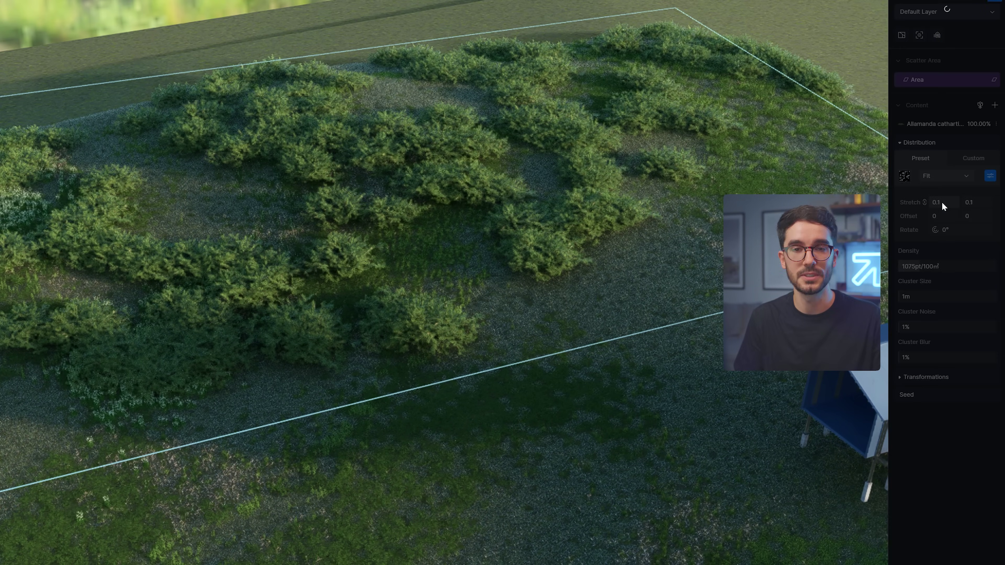
{"action": "key", "text": "Return"}
{"action": "scroll", "coordinate": [534, 218], "scroll_direction": "up", "scroll_amount": 3}
{"action": "scroll", "coordinate": [532, 214], "scroll_direction": "down", "scroll_amount": 2}
{"action": "right_click_drag", "start_coordinate": [532, 215], "coordinate": [585, 241]}
{"action": "type", "text": "0.5"}
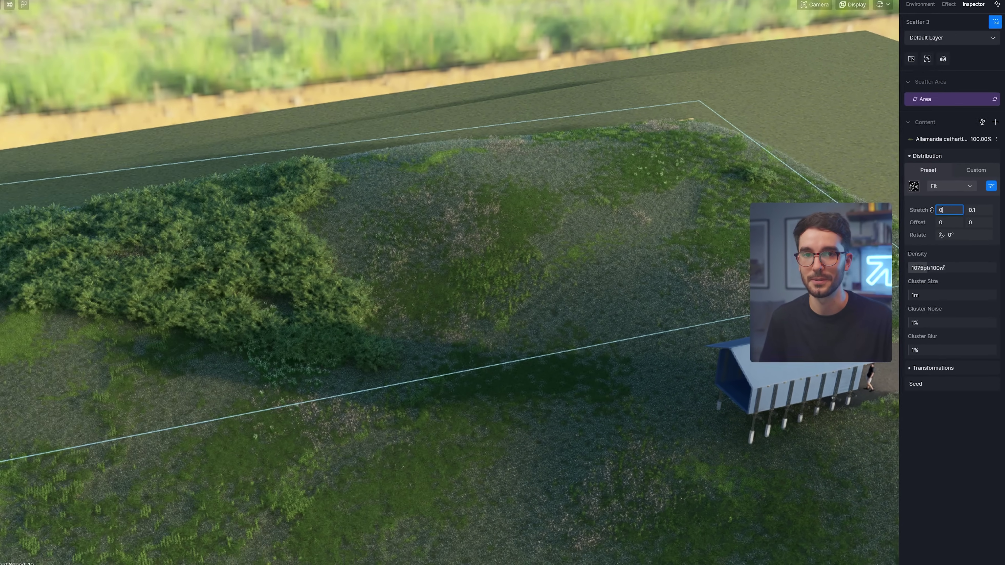
{"action": "key", "text": "Return"}
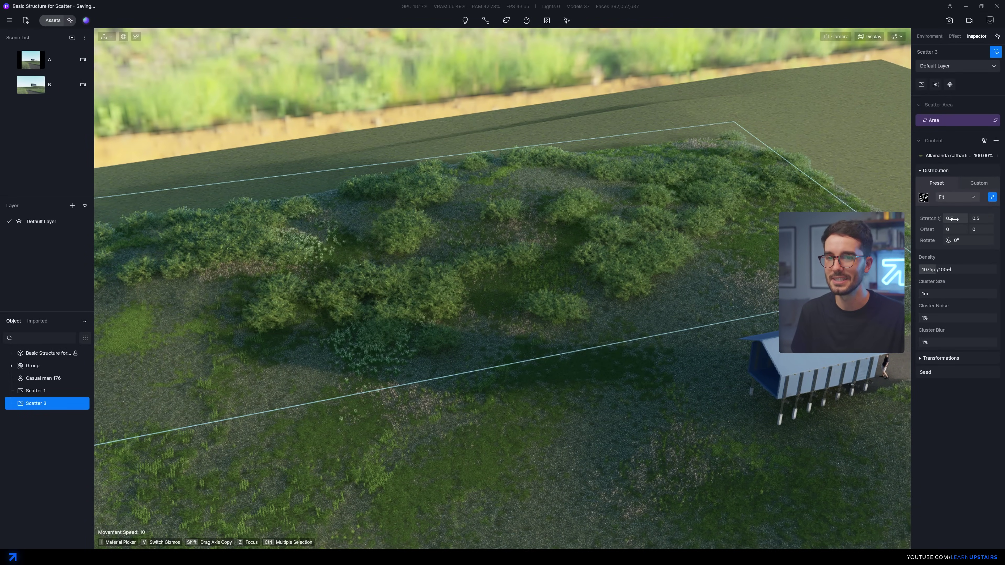
{"action": "type", "text": "0.2"}
{"action": "key", "text": "Return"}
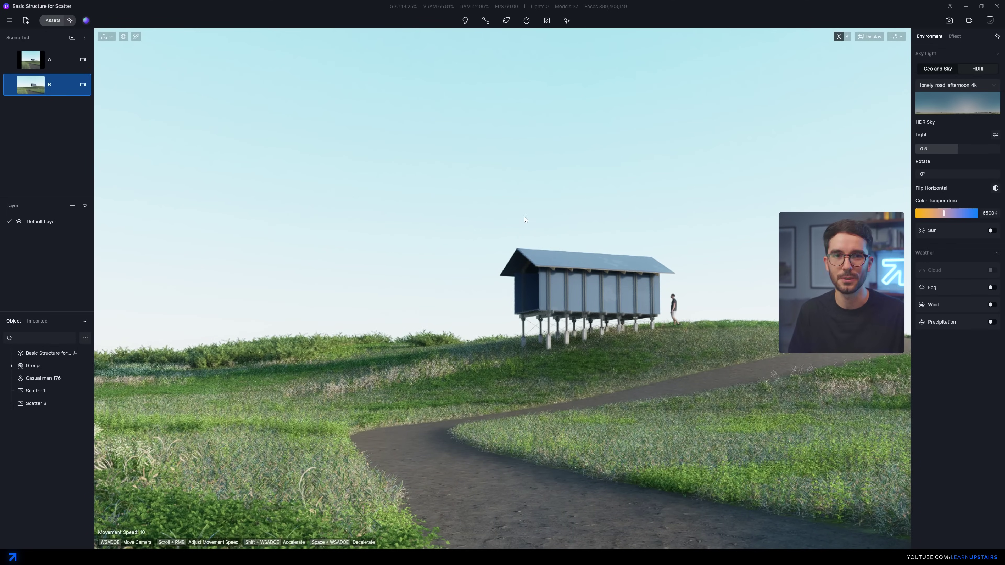
- Create a new scatter area on the back strip of terrain
{"action": "left_click", "coordinate": [567, 20]}
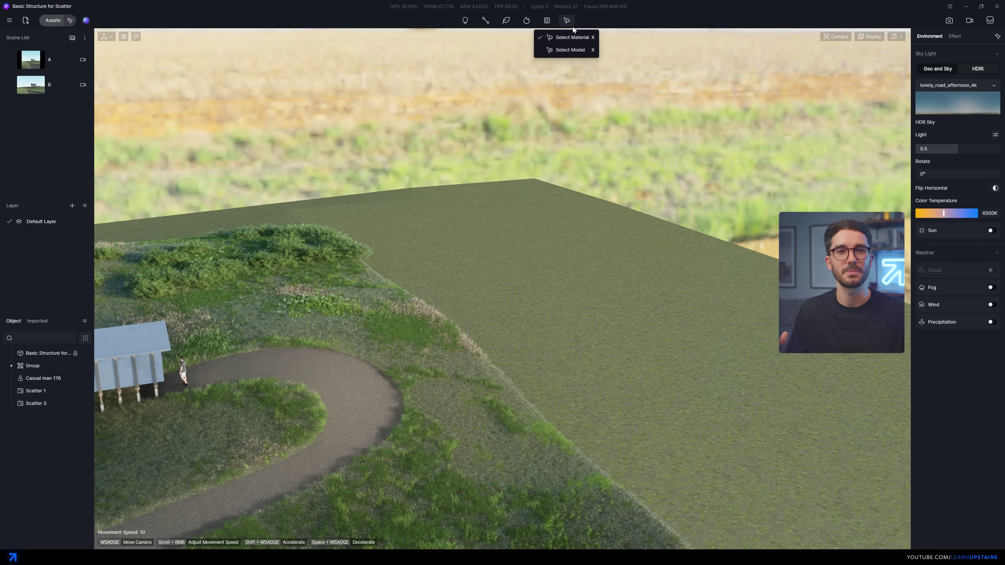
{"action": "left_click", "coordinate": [569, 37]}
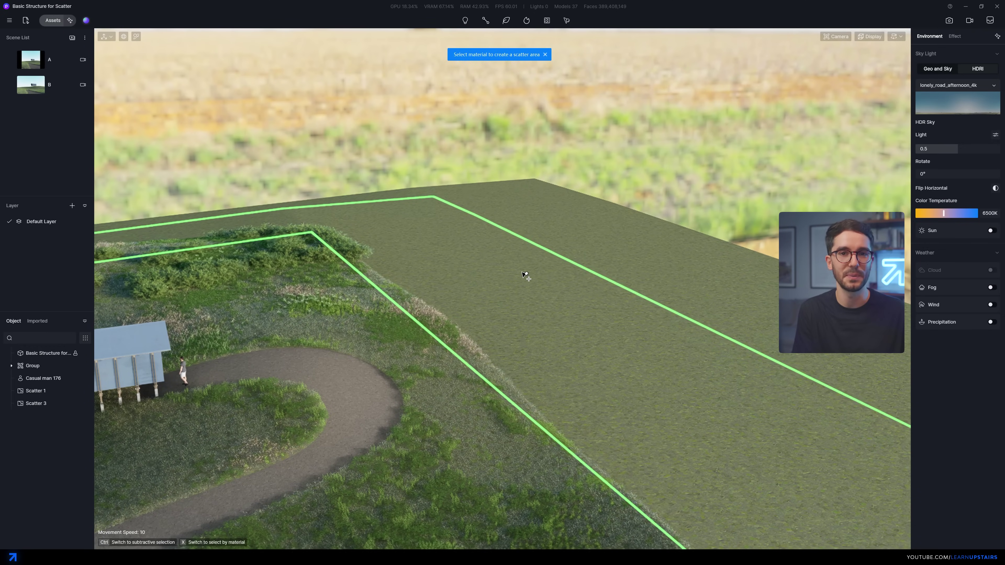
{"action": "left_click", "coordinate": [526, 275]}
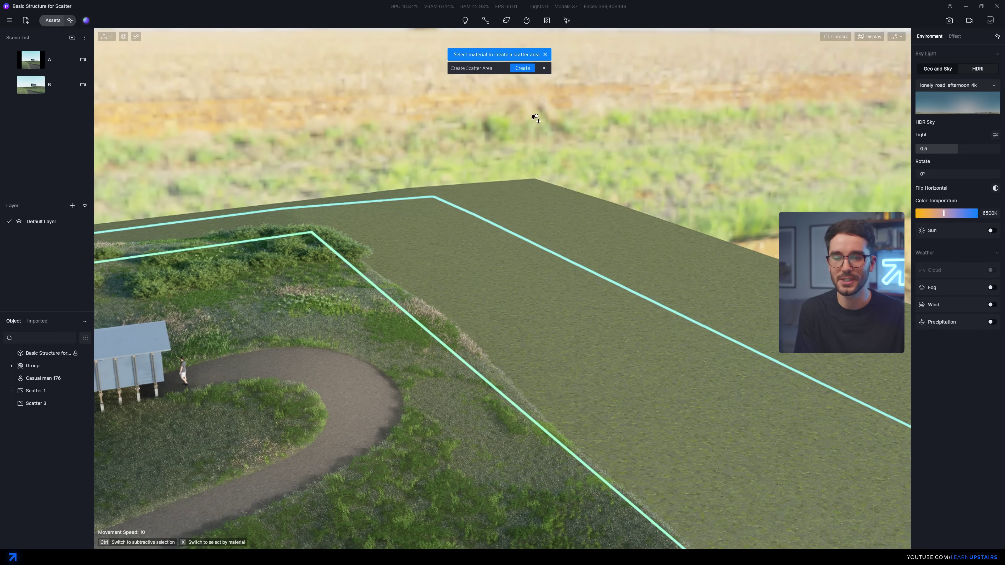
{"action": "left_click", "coordinate": [522, 68]}
- Fill it with favourite Camphor pine 09, 07 and 03 trees
{"action": "left_click", "coordinate": [977, 194]}
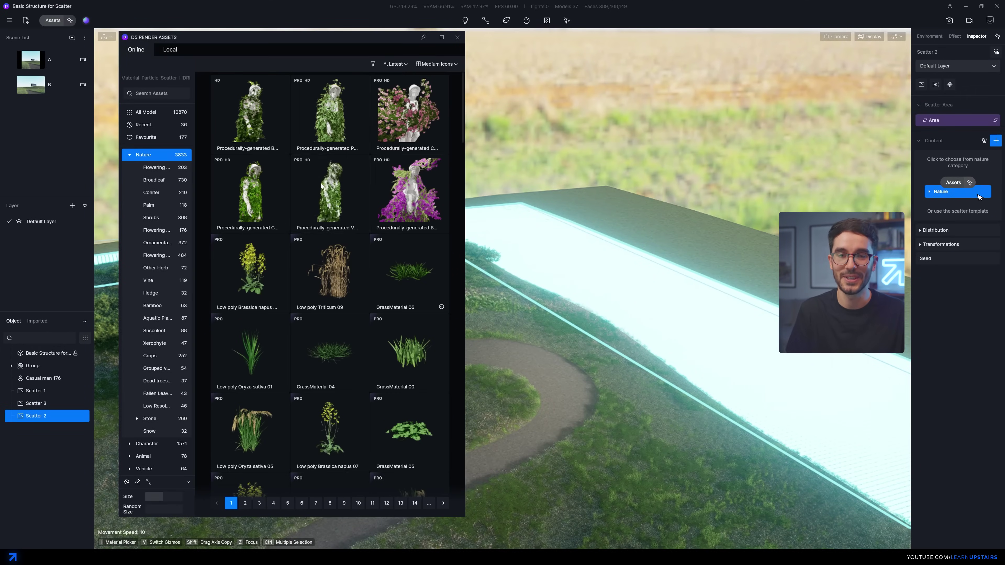
{"action": "left_click", "coordinate": [171, 139]}
{"action": "left_click", "coordinate": [401, 252]}
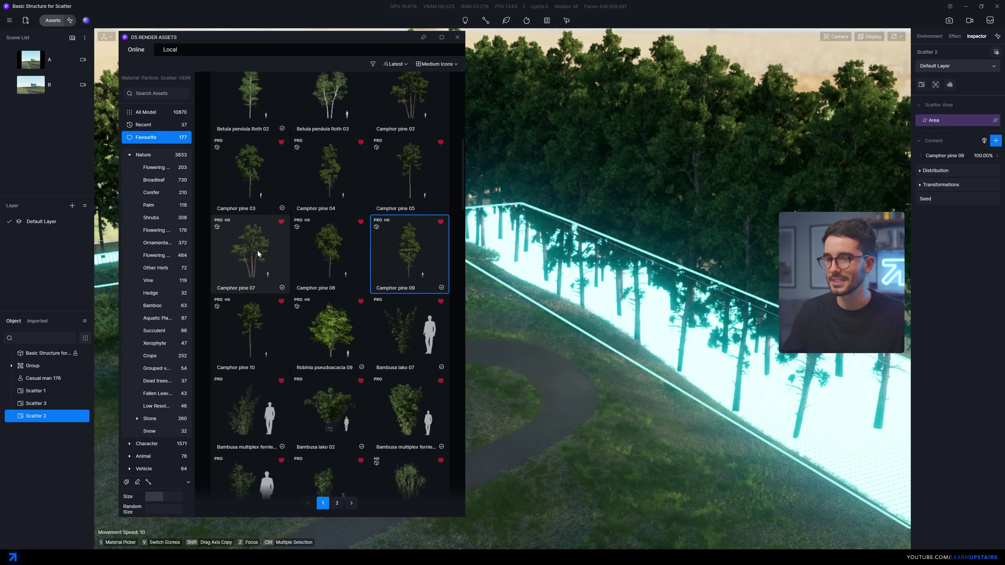
{"action": "left_click", "coordinate": [258, 250]}
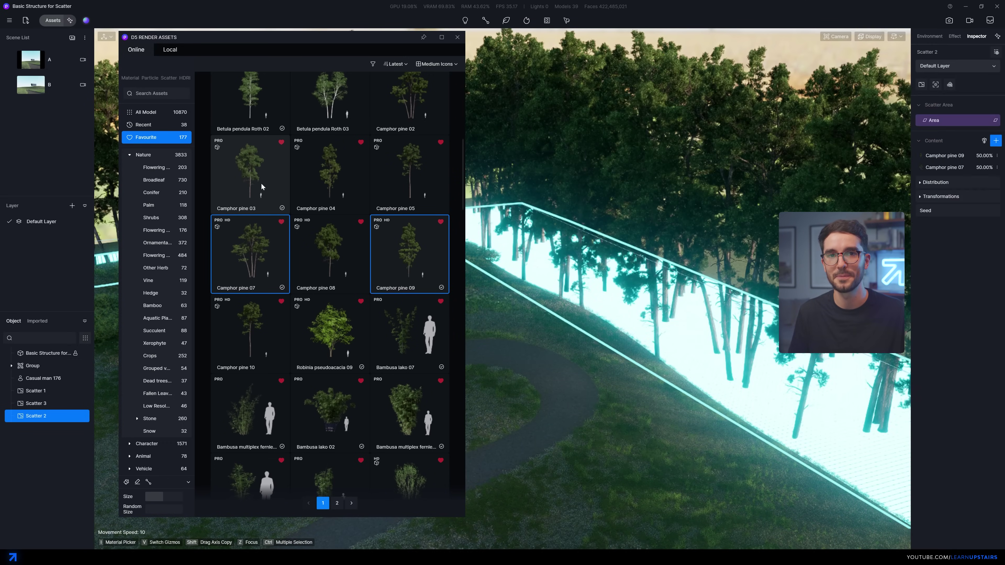
{"action": "left_click", "coordinate": [261, 184]}
{"action": "left_click", "coordinate": [457, 37]}
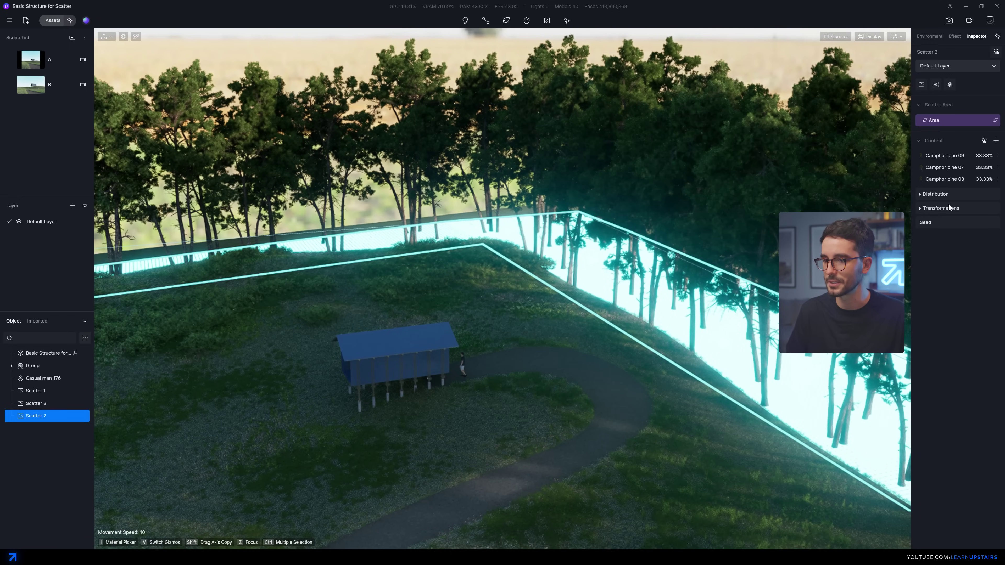
{"action": "left_click", "coordinate": [940, 194]}
- Set Collision Volume to 150% for both Camphor pine 09 and Camphor pine 07
{"action": "left_click", "coordinate": [948, 155]}
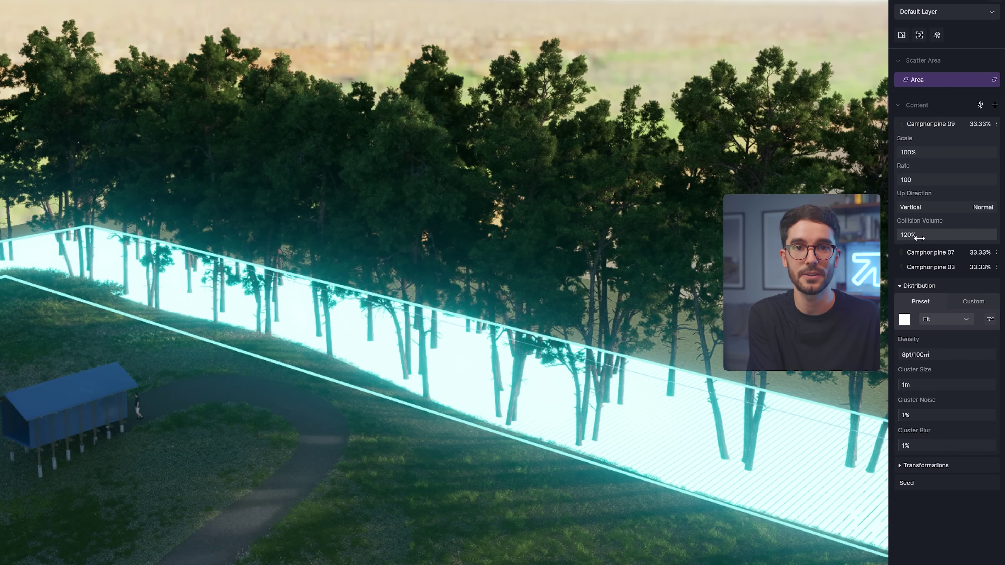
{"action": "type", "text": "150"}
{"action": "key", "text": "Return"}
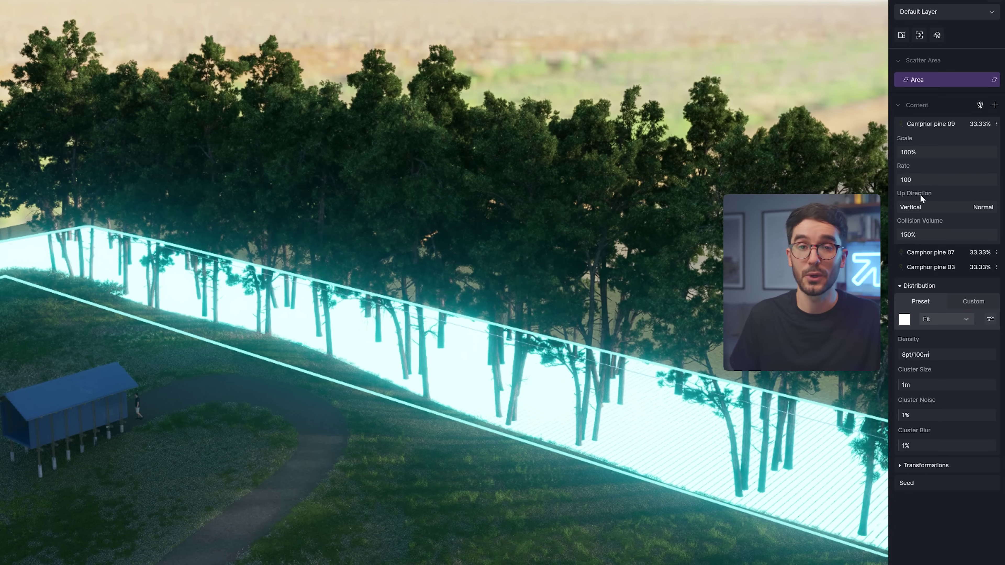
{"action": "left_click", "coordinate": [930, 125]}
{"action": "left_click", "coordinate": [925, 135]}
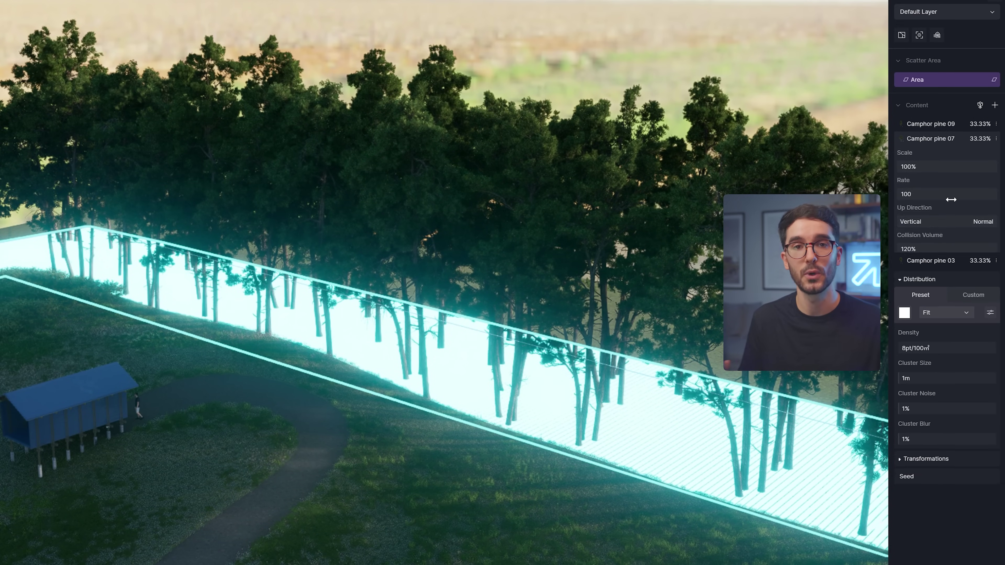
{"action": "left_click", "coordinate": [923, 250]}
{"action": "type", "text": "150"}
{"action": "key", "text": "Return"}
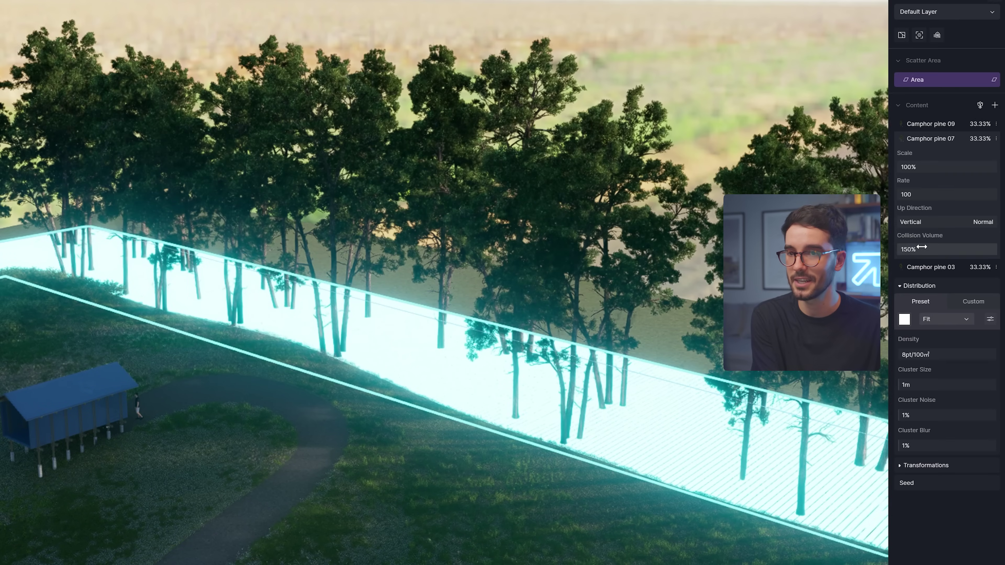
{"action": "left_click", "coordinate": [939, 139]}
{"action": "left_click", "coordinate": [931, 153]}
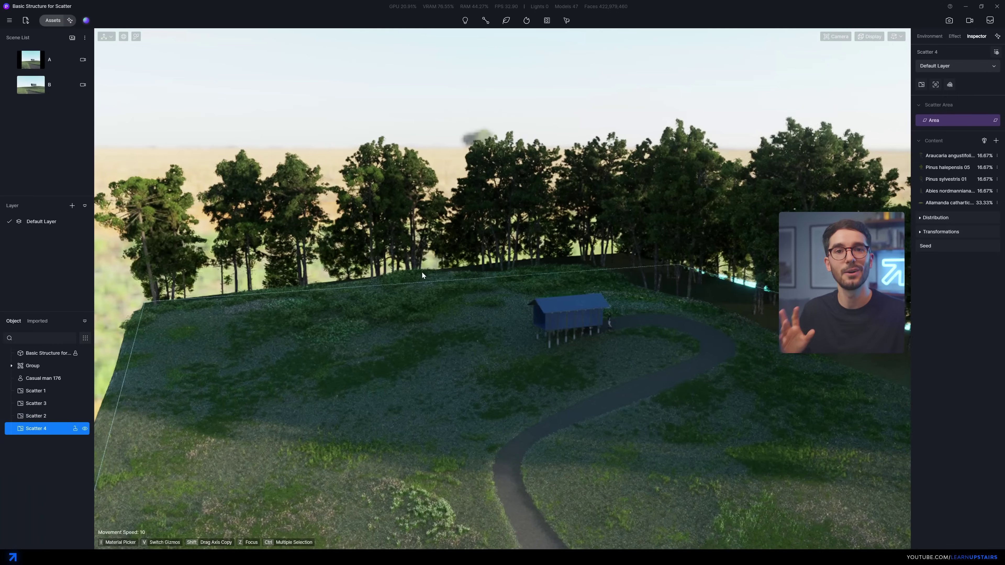
- In camera view B, move the lone Camphor pine 07 across the ground
{"action": "left_click", "coordinate": [48, 84]}
{"action": "left_click", "coordinate": [554, 86]}
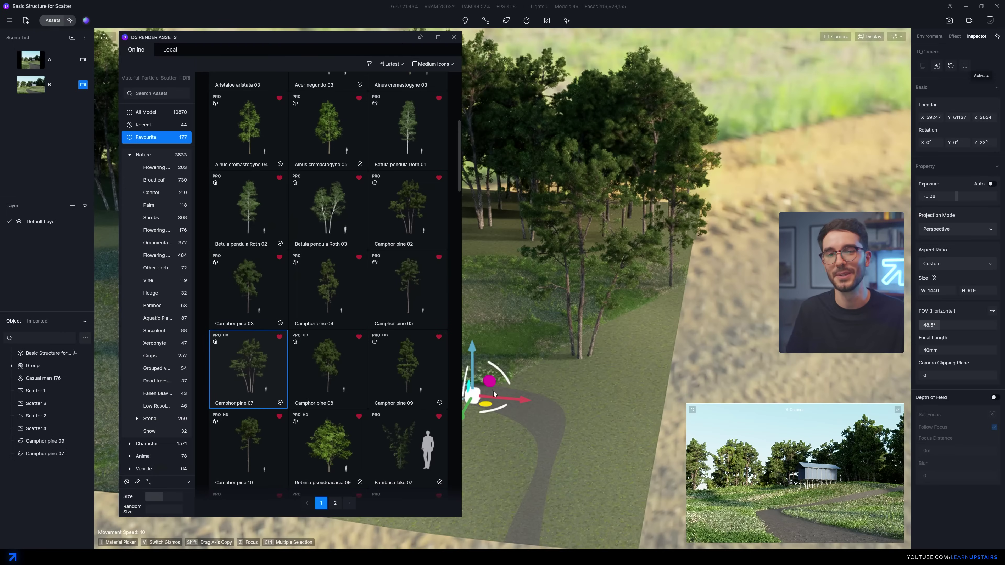
{"action": "left_click", "coordinate": [596, 353]}
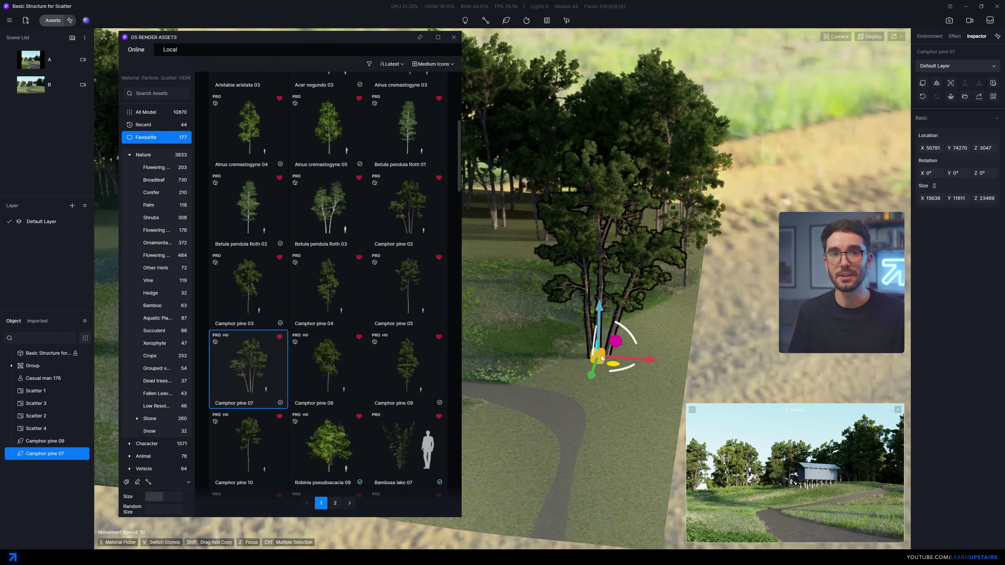
{"action": "left_click_drag", "start_coordinate": [600, 355], "coordinate": [799, 363]}
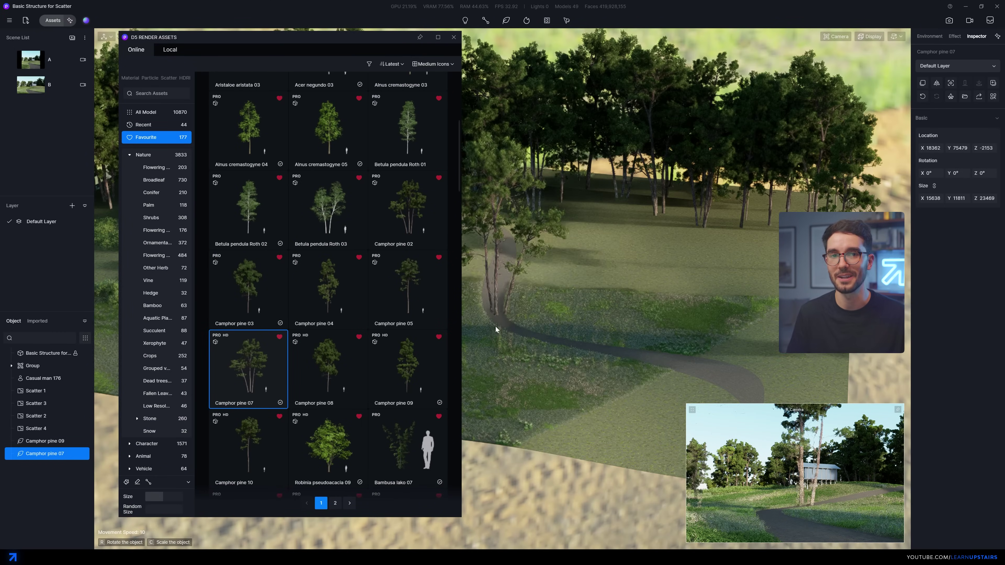
- Place a second Camphor pine 07 beside the winding path
{"action": "left_click_drag", "start_coordinate": [495, 326], "coordinate": [495, 352]}
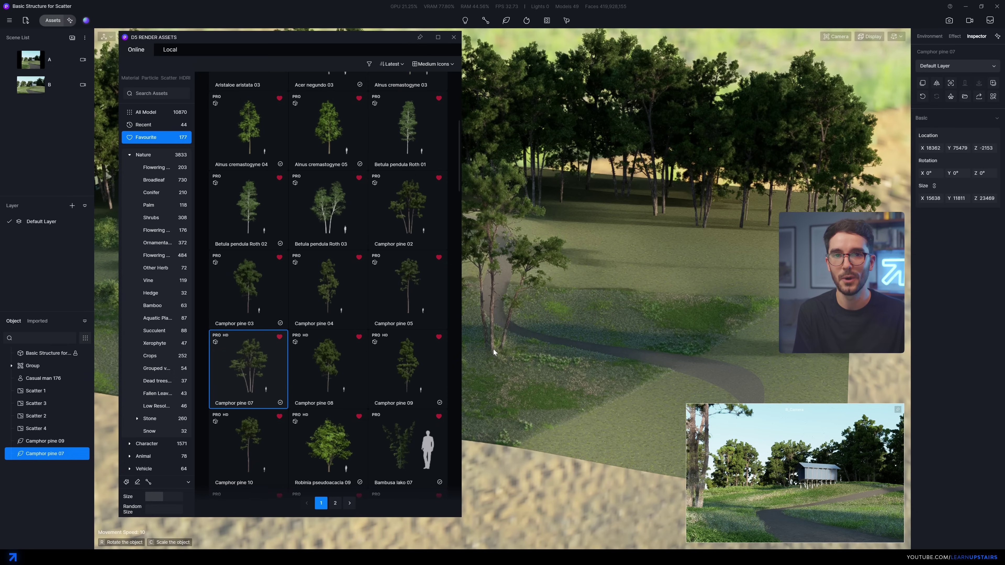
{"action": "left_click", "coordinate": [493, 350]}
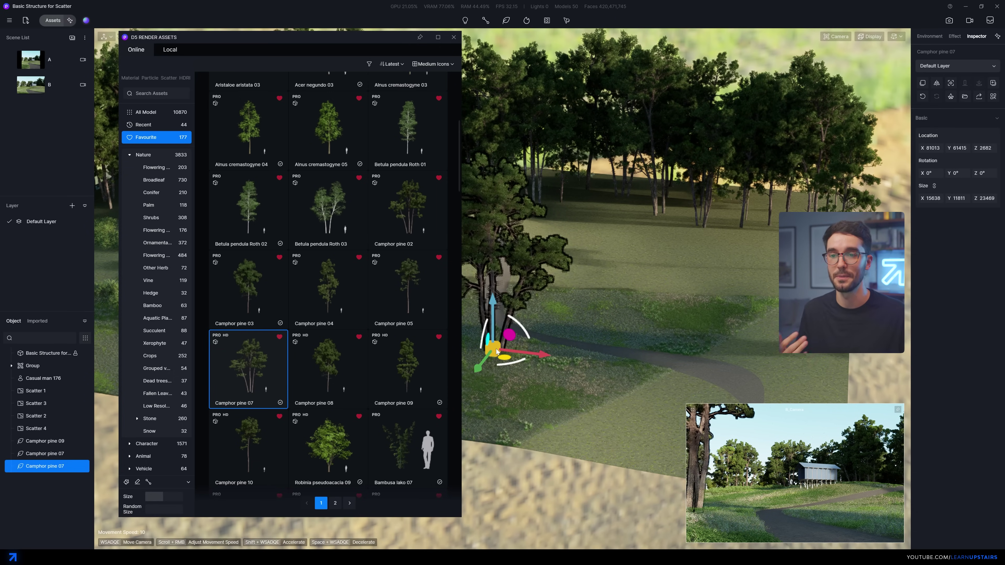
{"action": "key", "text": "Escape"}
{"action": "left_click", "coordinate": [491, 348]}
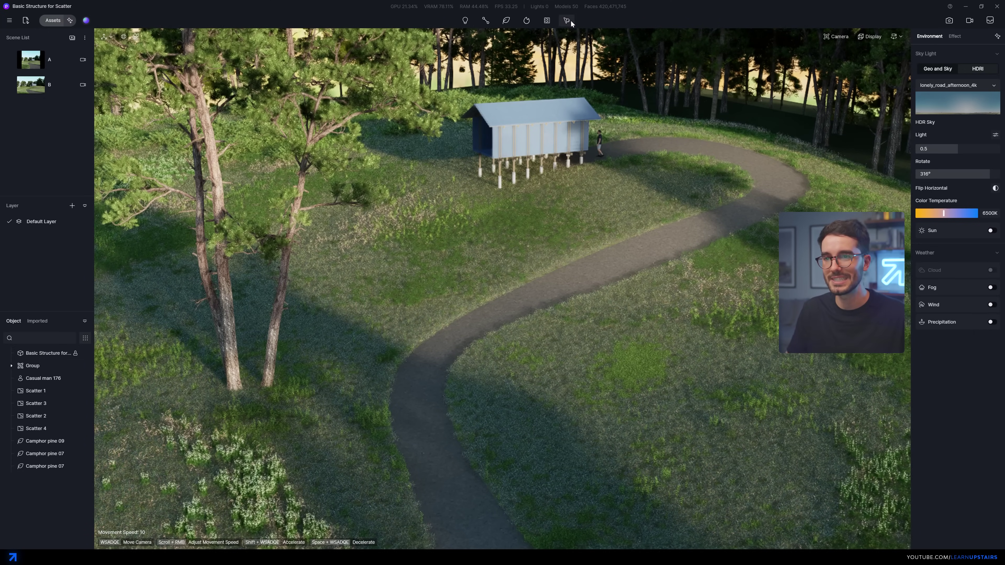
{"action": "left_click", "coordinate": [567, 20]}
- Create a new scatter area on the winding path
{"action": "left_click", "coordinate": [568, 45]}
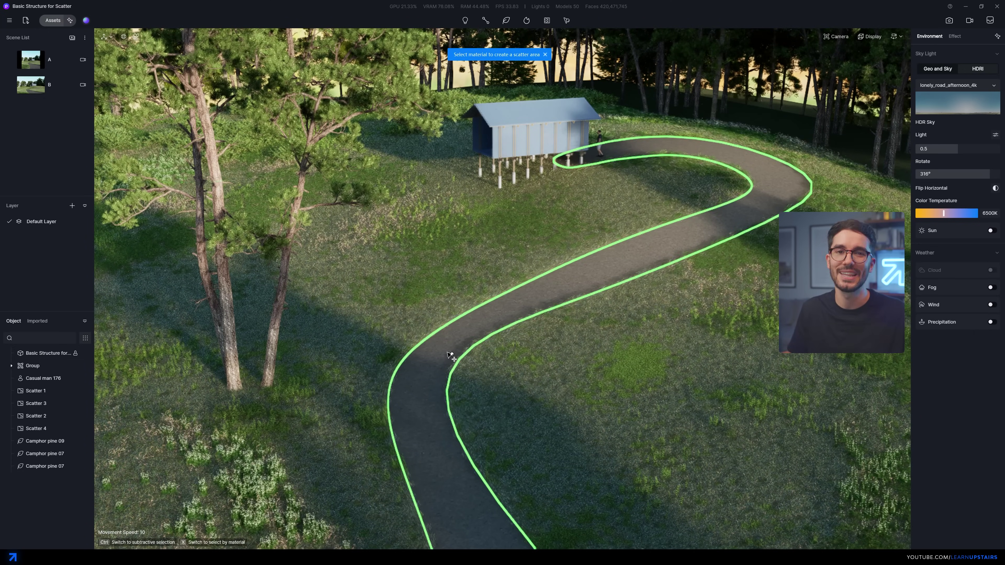
{"action": "left_click", "coordinate": [476, 329]}
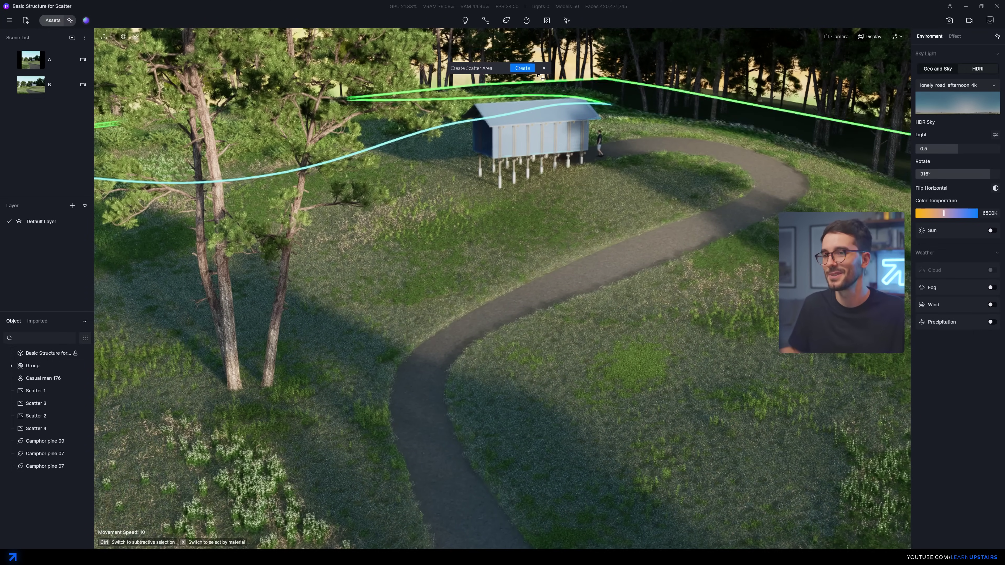
{"action": "left_click", "coordinate": [523, 68]}
- Fill the path scatter with Foliage fallen leaves, apply a distribution preset and randomize the seed
{"action": "left_click", "coordinate": [979, 196]}
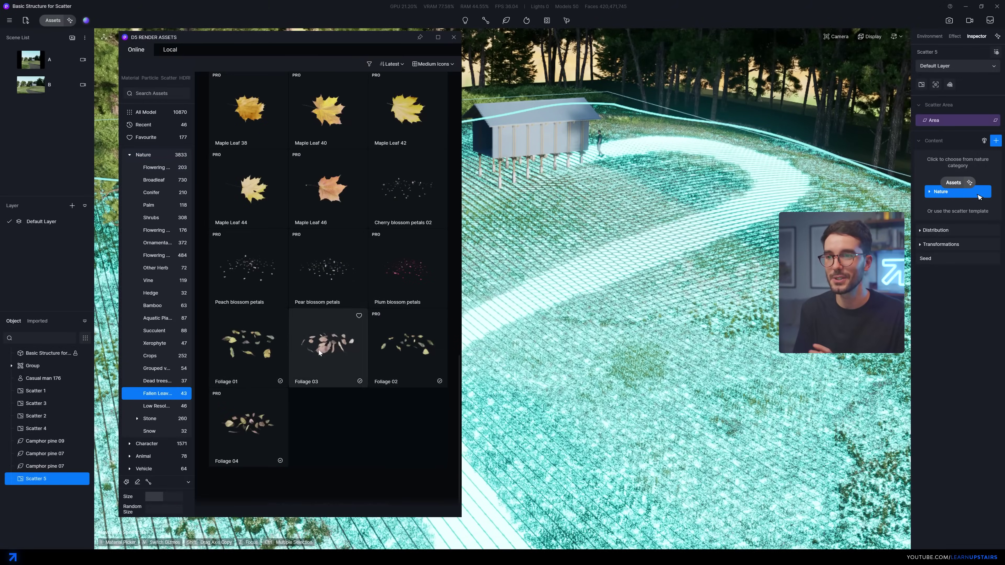
{"action": "left_click", "coordinate": [265, 345]}
{"action": "left_click", "coordinate": [420, 351]}
{"action": "left_click", "coordinate": [248, 423]}
{"action": "left_click", "coordinate": [935, 194]}
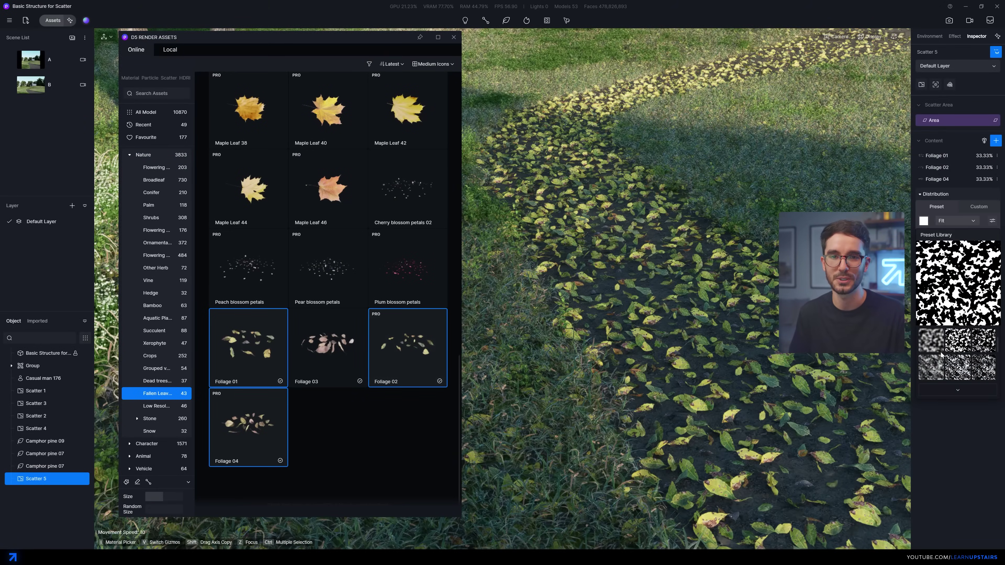
{"action": "left_click", "coordinate": [931, 361]}
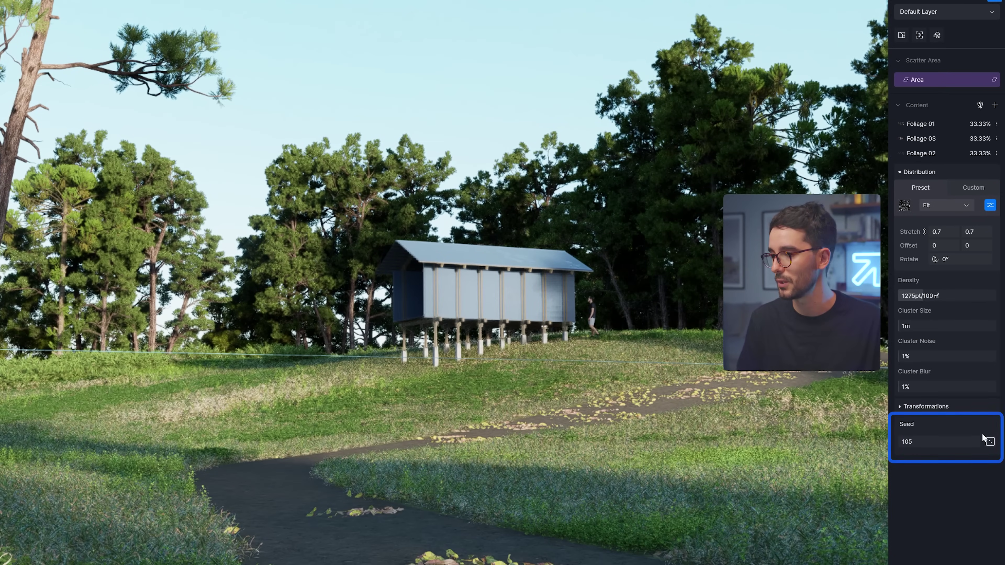
{"action": "left_click", "coordinate": [989, 441]}
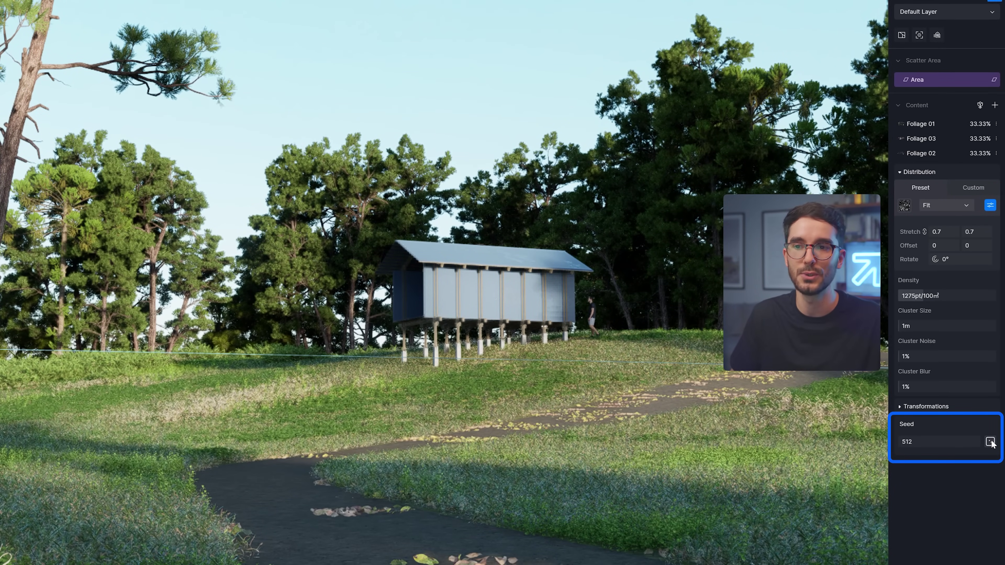